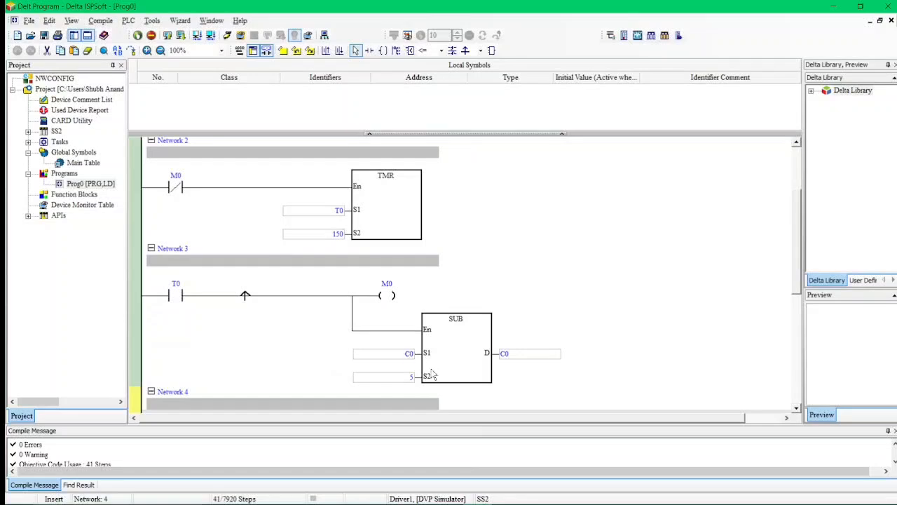
Scroll through ISPSoft's counter, timer and MOV ladder networks, then minimize it to show the desktop.
scroll(337, 322, "up", 6)
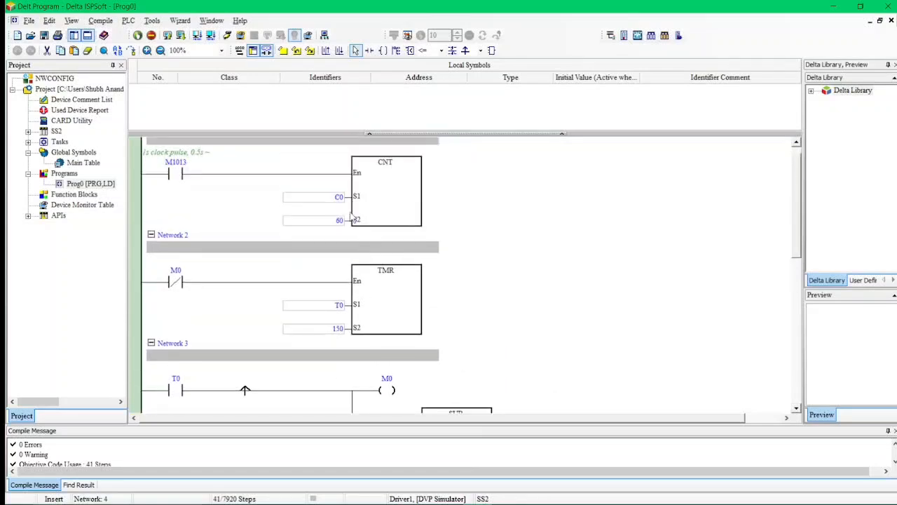
scroll(349, 212, "up", 1)
scroll(307, 348, "down", 5)
scroll(309, 352, "down", 7)
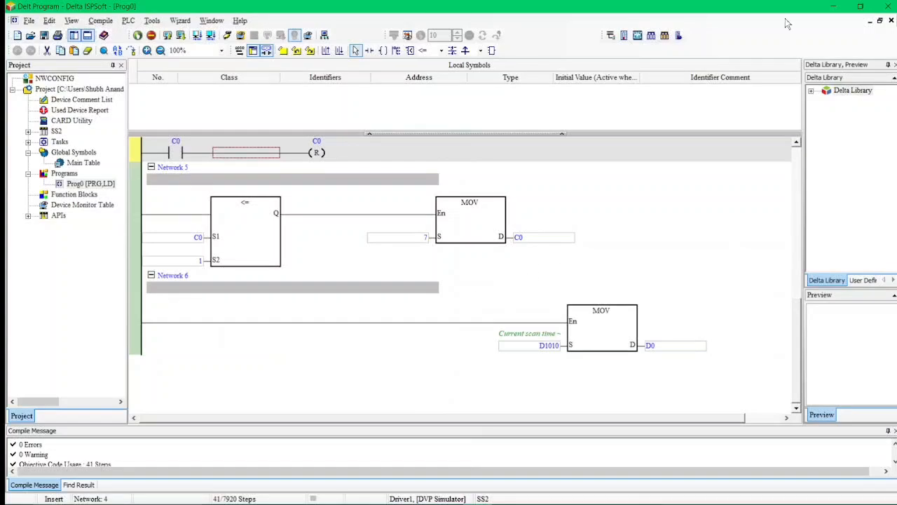
left_click(827, 4)
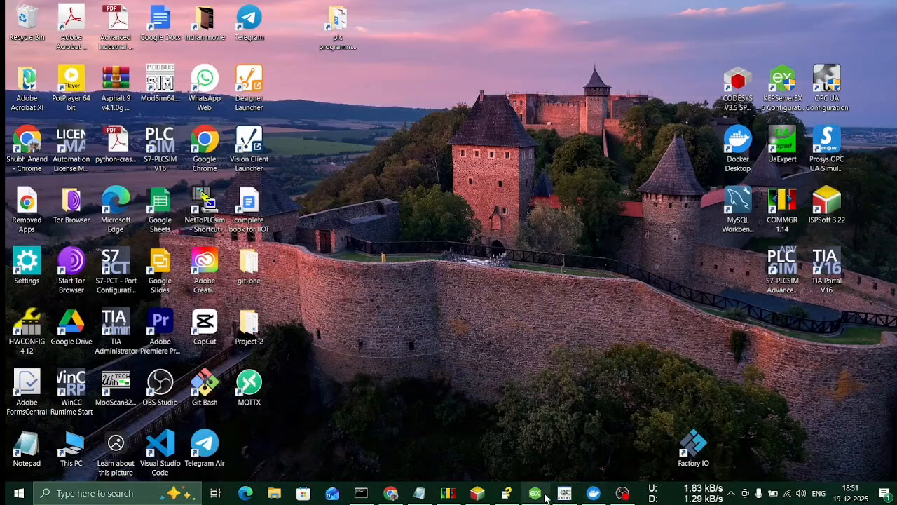
Restore KEPServerEX, check the Delta tags' live values in OPC Quick Client, then minimize it.
left_click(564, 444)
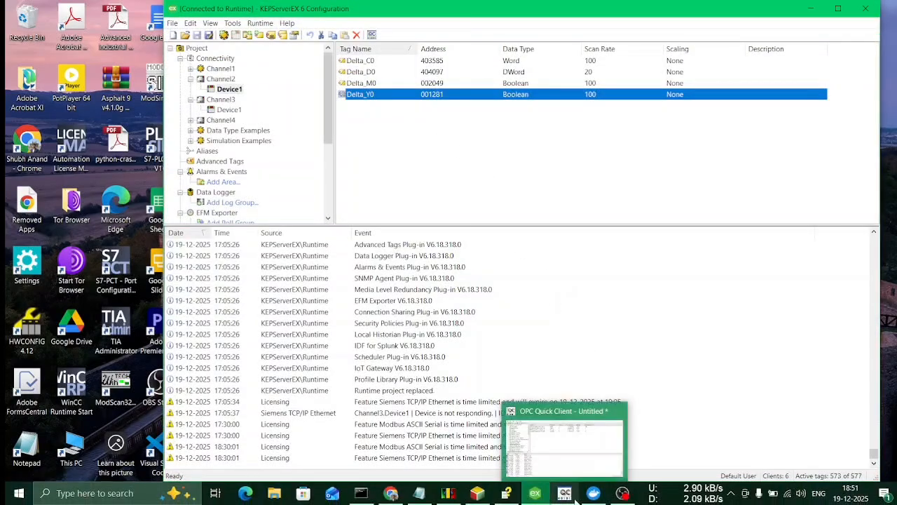
left_click(564, 495)
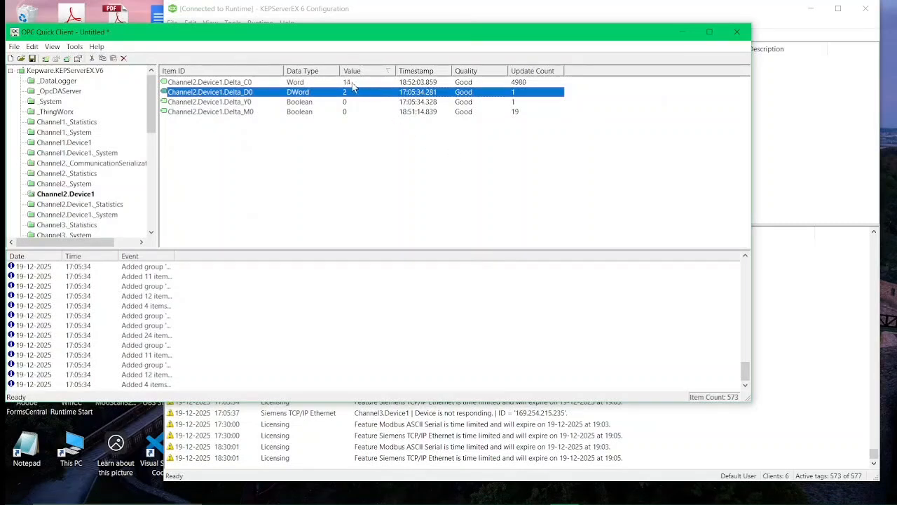
left_click(675, 39)
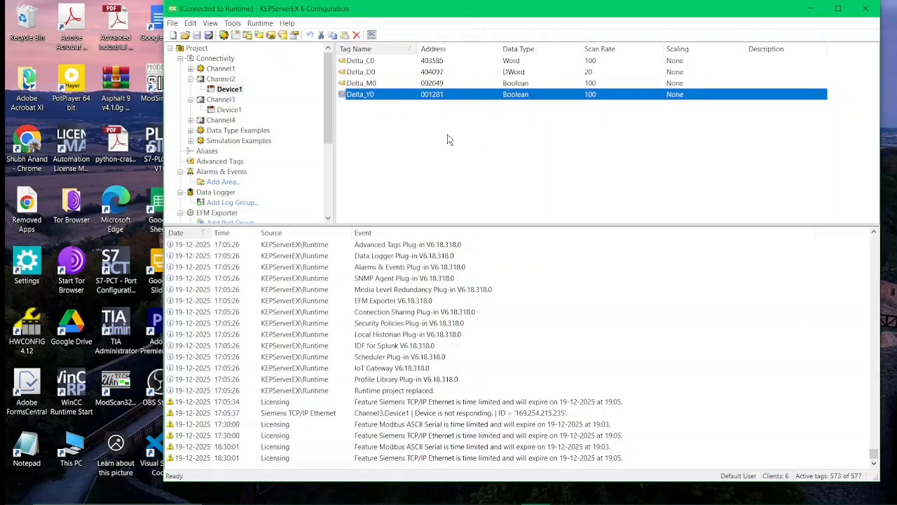
Minimize KEPServerEX and refresh the Windows desktop.
left_click(812, 10)
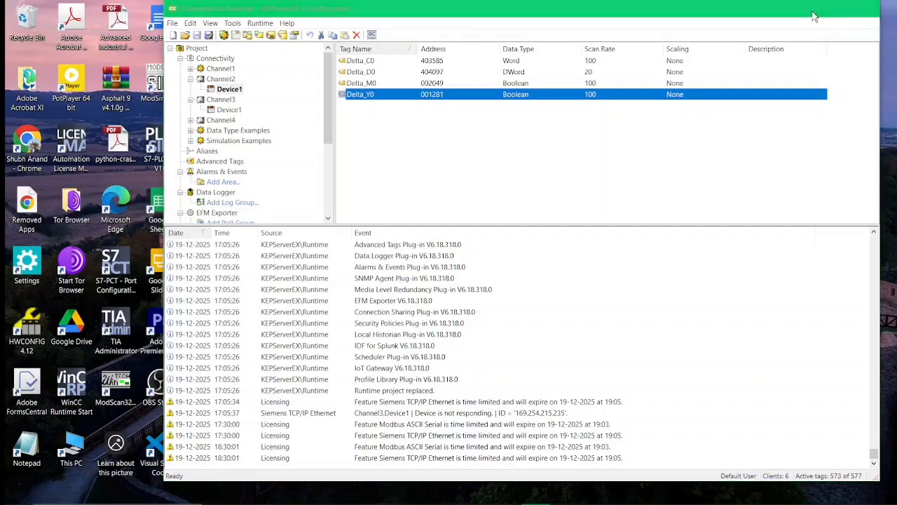
right_click(448, 285)
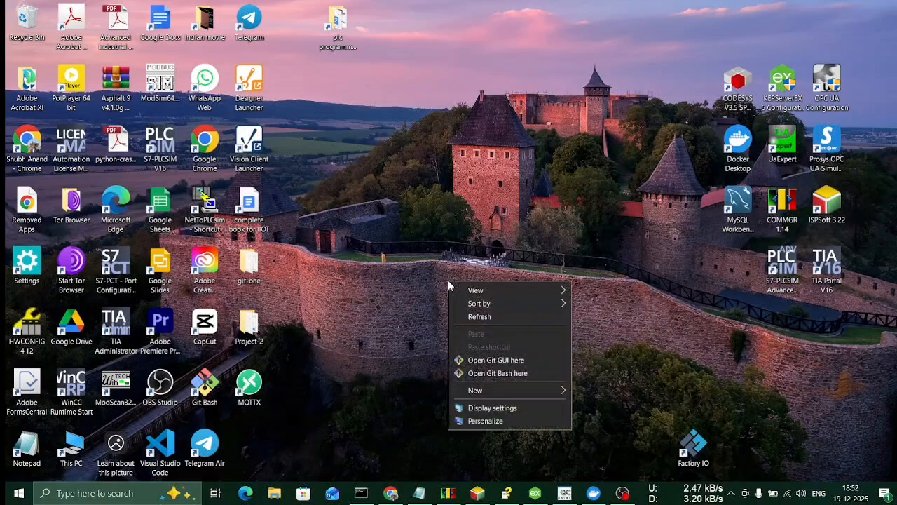
left_click(477, 317)
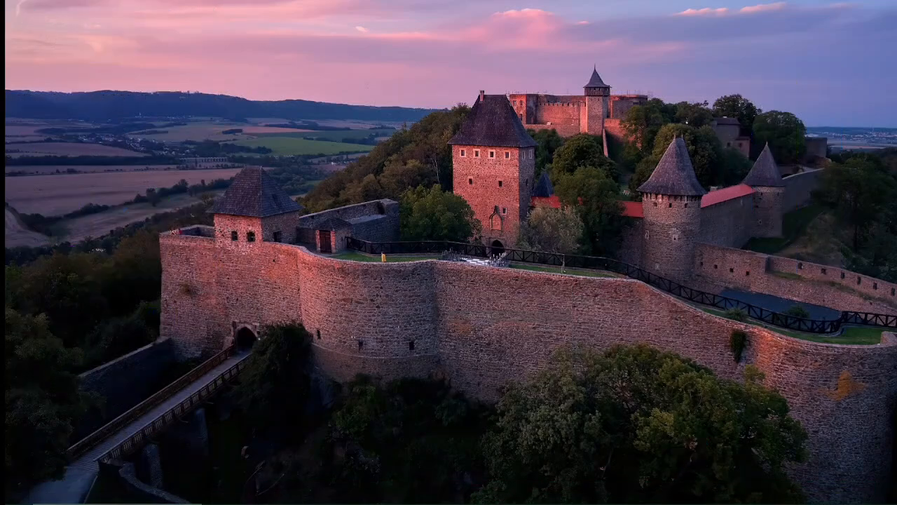
Bring the Chrome window with the local Grafana dashboard to the front.
mouse_move(471, 495)
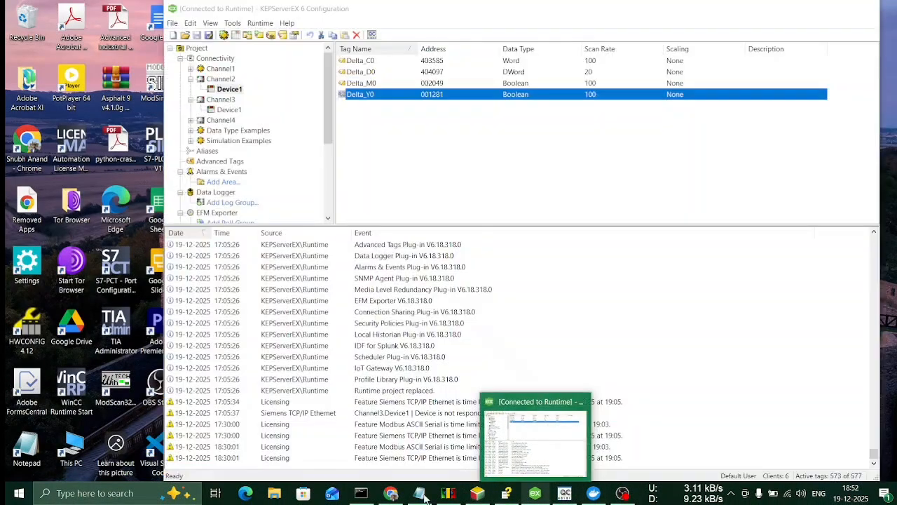
mouse_move(394, 496)
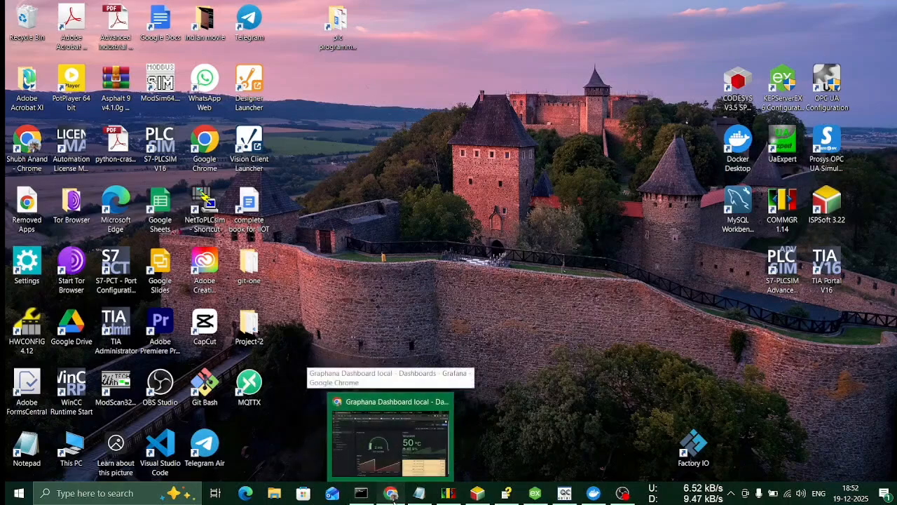
left_click(403, 405)
Review Node-RED Flow 1's OPC UA client reads feeding InfluxDB, then bring back the ISPSoft ladder program.
left_click(203, 9)
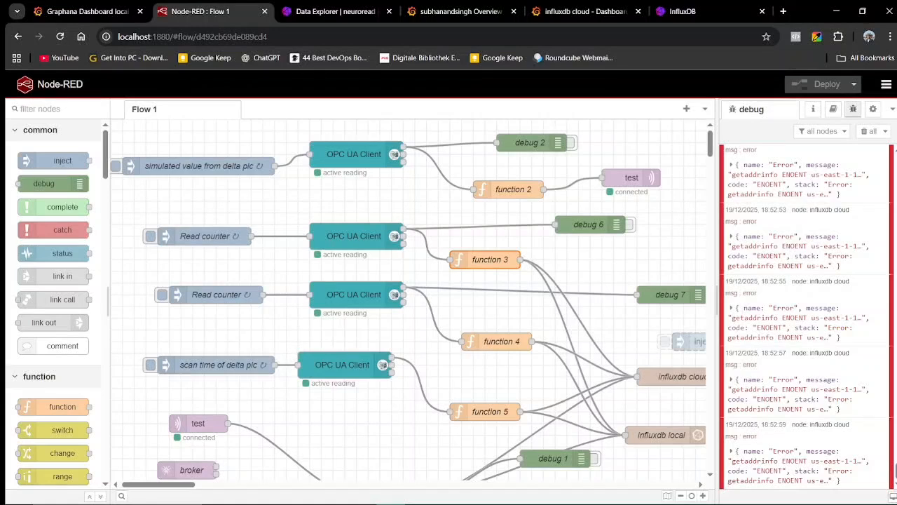
left_click(476, 494)
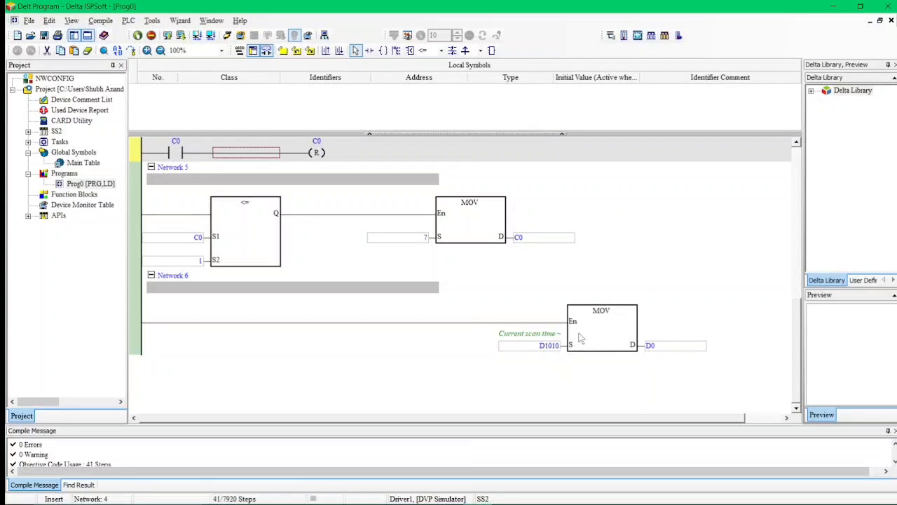
Scroll back and forth through ISPSoft Networks 1–6, from the MOV blocks up to the CNT counter.
scroll(325, 307, "up", 3)
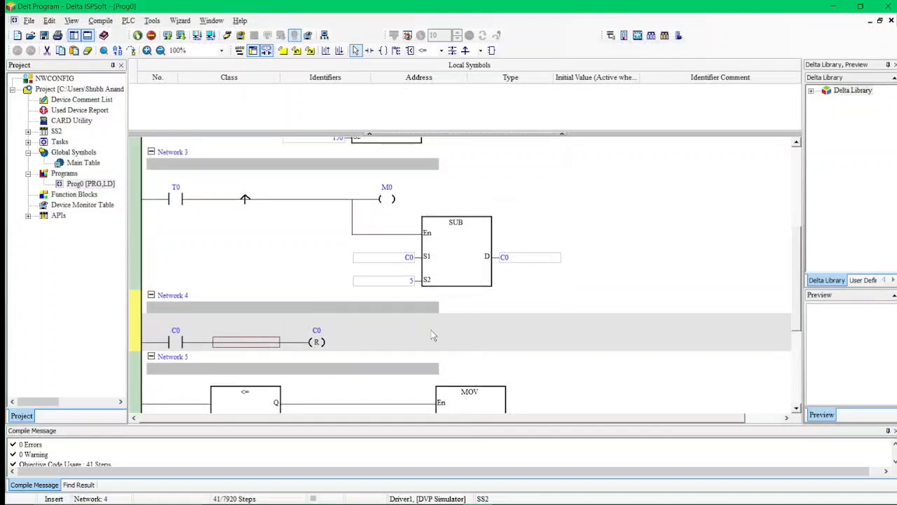
scroll(435, 336, "down", 3)
scroll(474, 344, "up", 3)
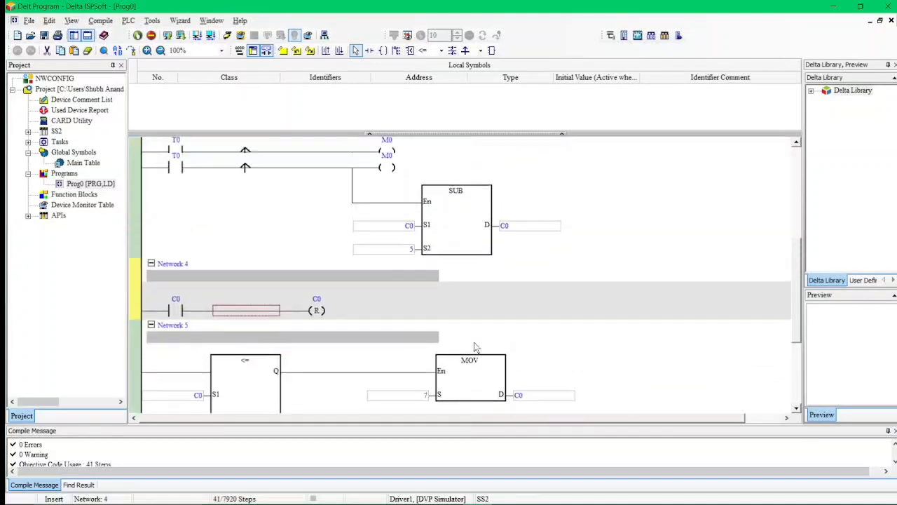
scroll(235, 370, "down", 3)
scroll(235, 370, "down", 1)
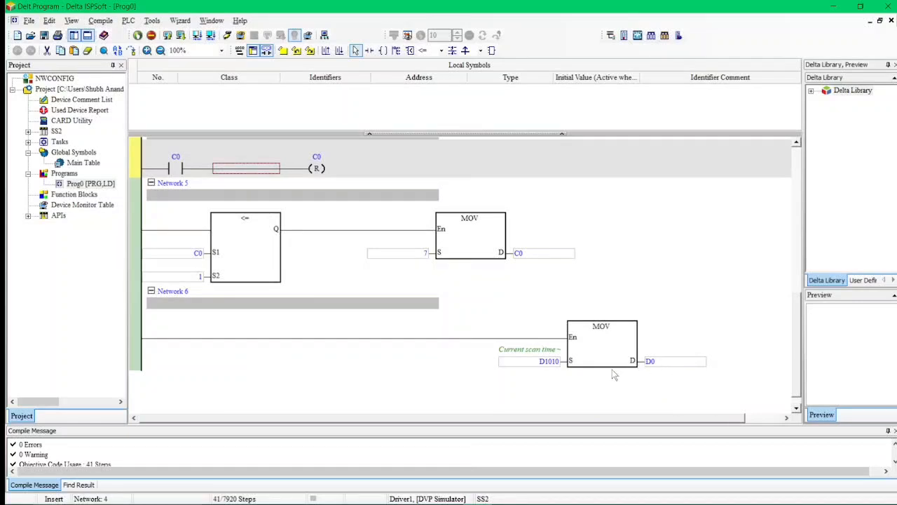
scroll(361, 276, "up", 3)
scroll(361, 275, "down", 3)
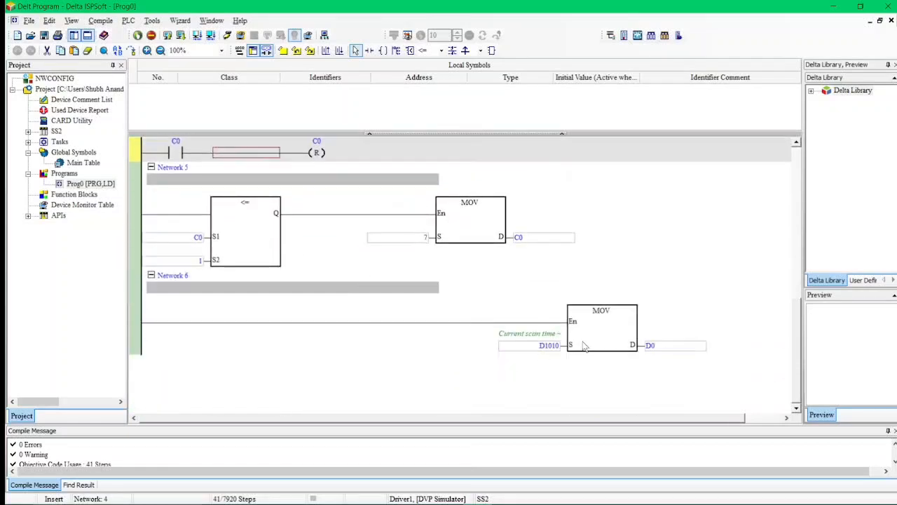
scroll(303, 255, "up", 8)
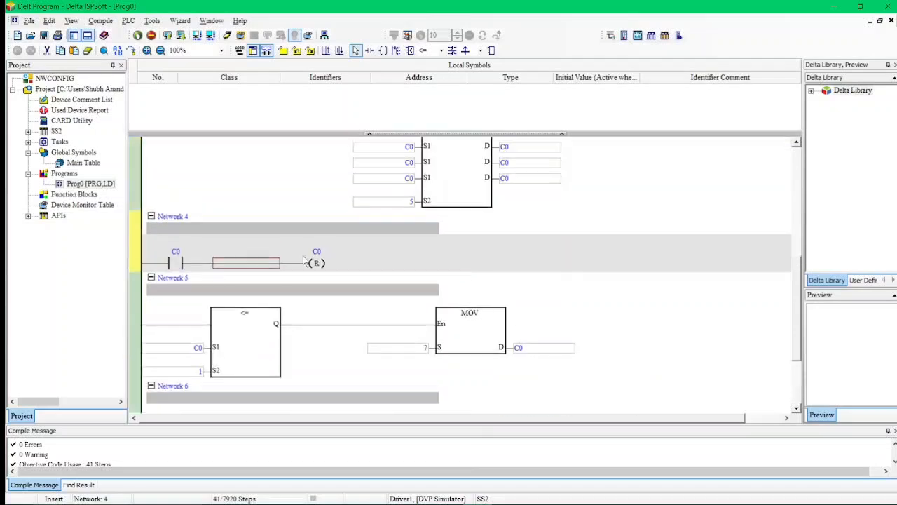
scroll(322, 266, "up", 2)
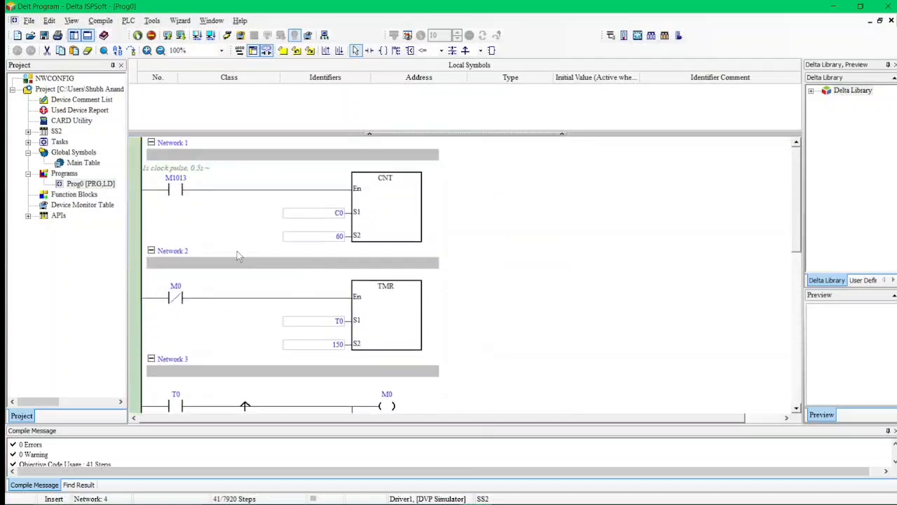
scroll(281, 300, "down", 3)
scroll(281, 300, "up", 3)
left_click(833, 7)
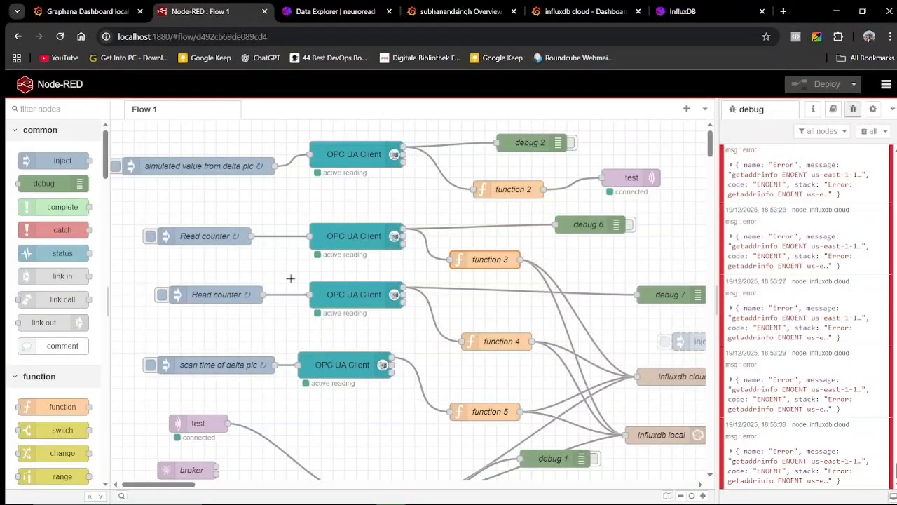
scroll(345, 354, "down", 3)
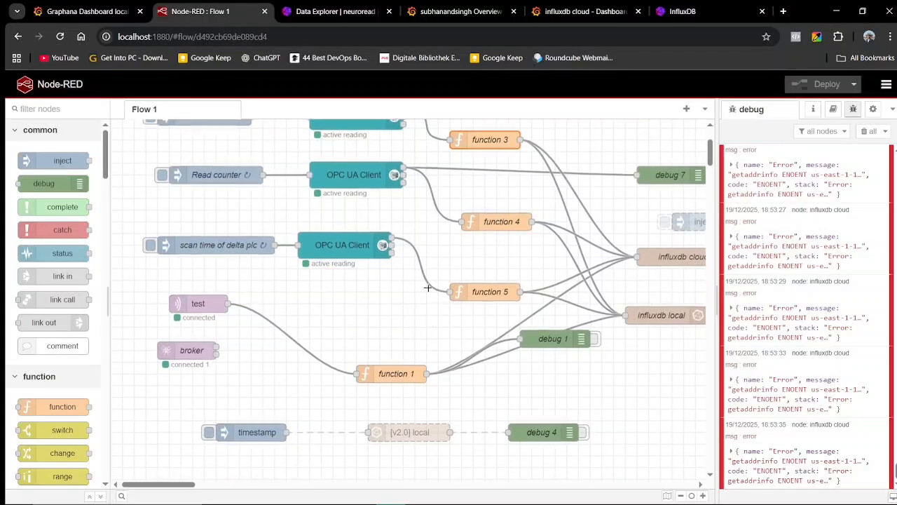
scroll(345, 354, "up", 4)
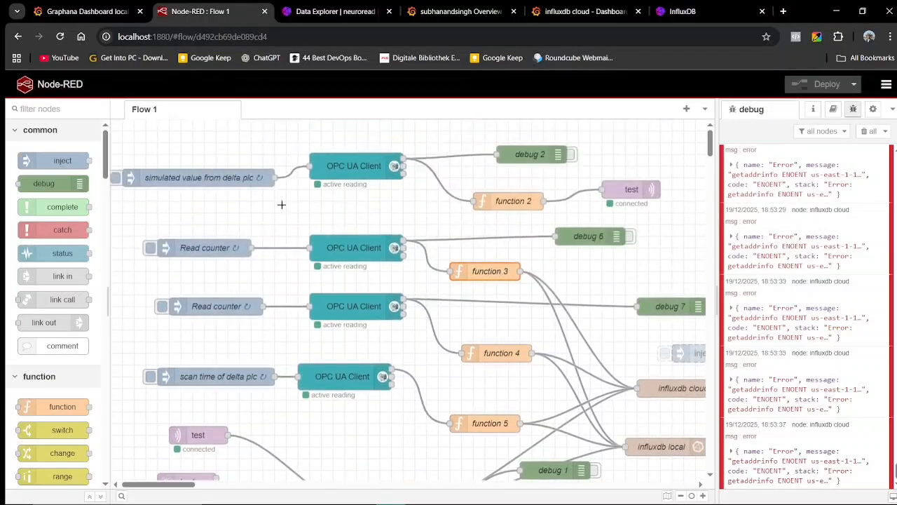
left_click(188, 178)
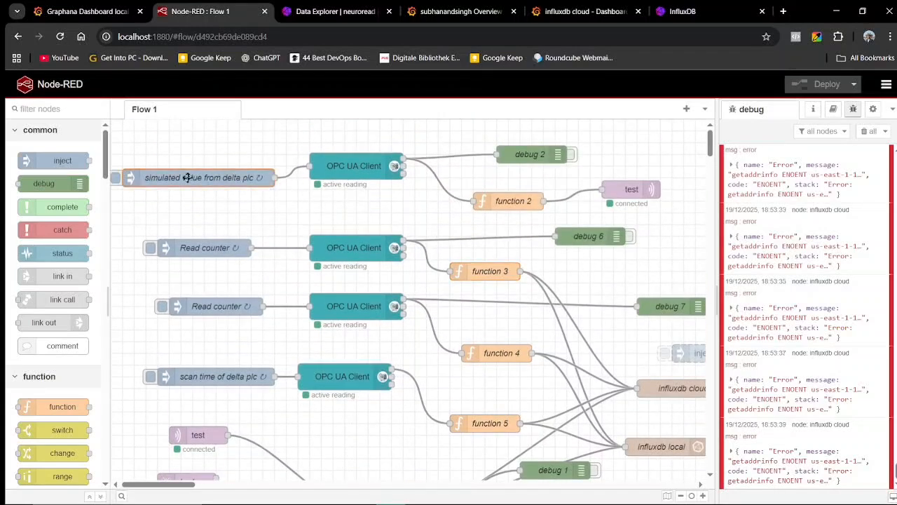
double_click(187, 177)
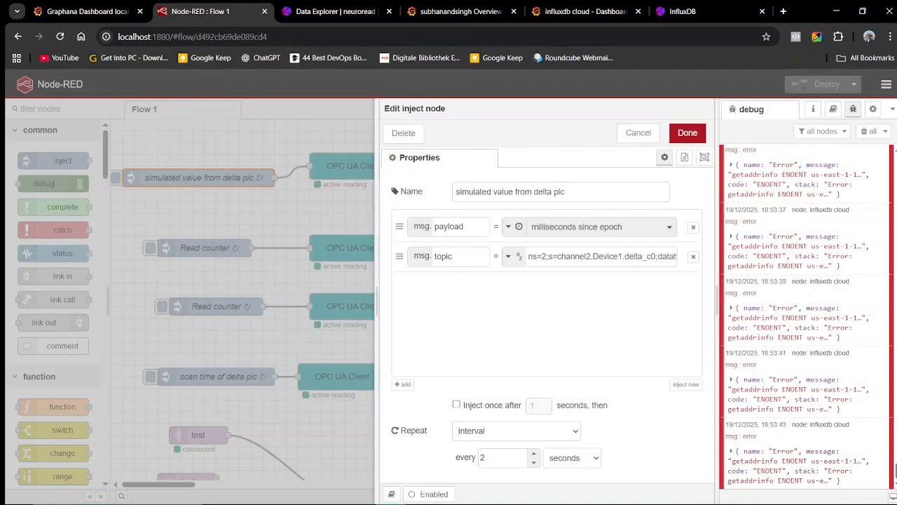
left_click_drag(528, 256, 678, 256)
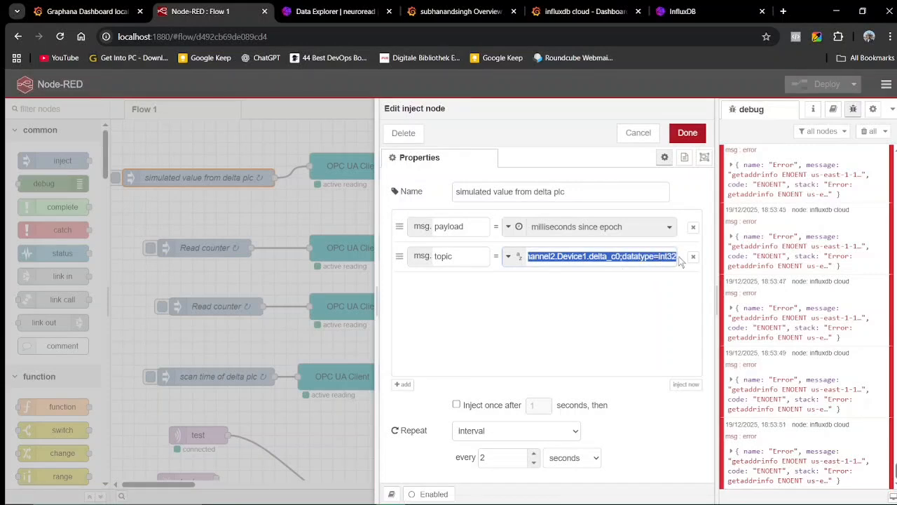
left_click(589, 257)
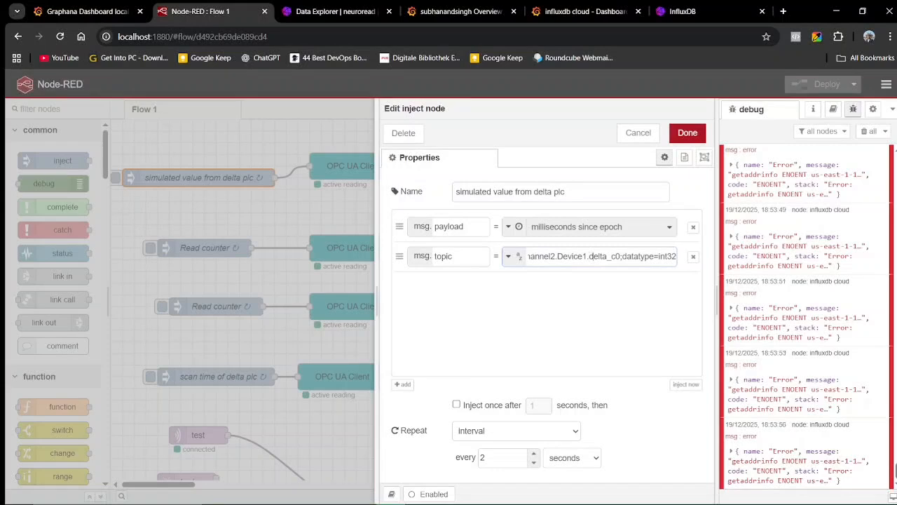
left_click_drag(621, 257, 513, 261)
left_click(550, 281)
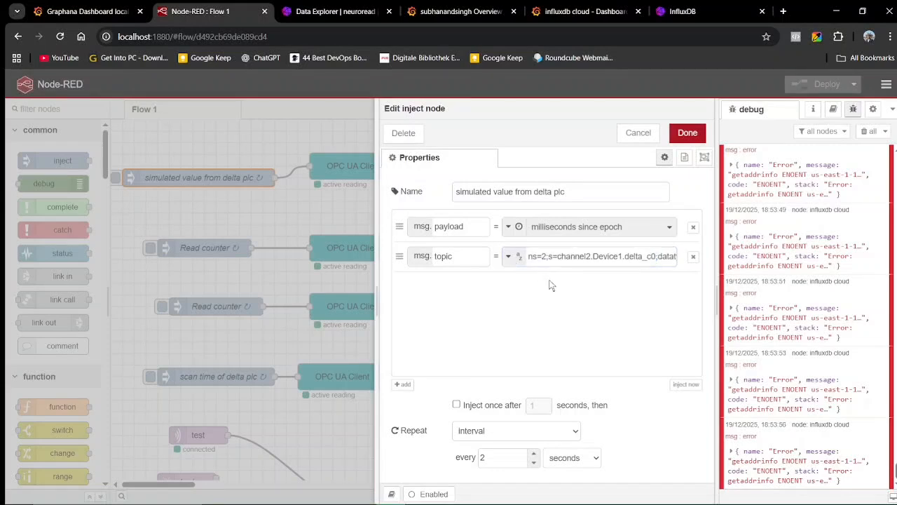
left_click(687, 132)
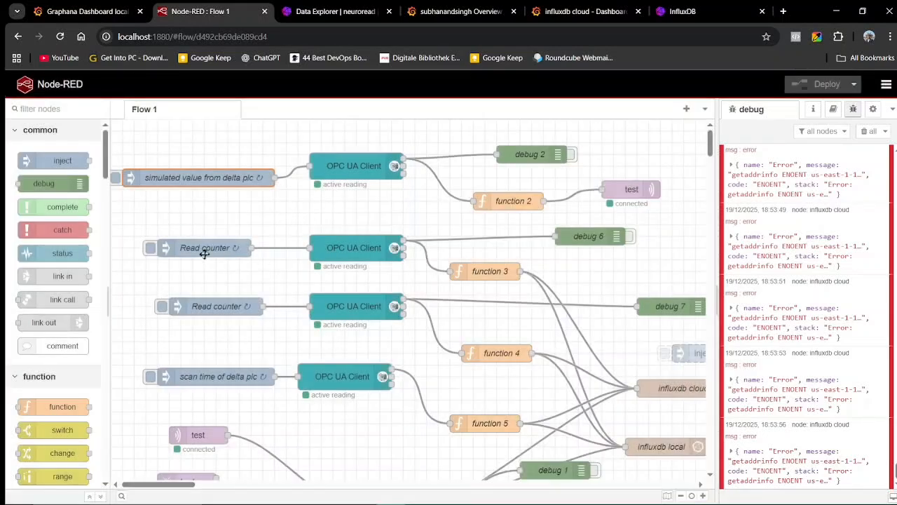
Inspect the top OPC UA Client node's settings and close them unchanged.
left_click(348, 175)
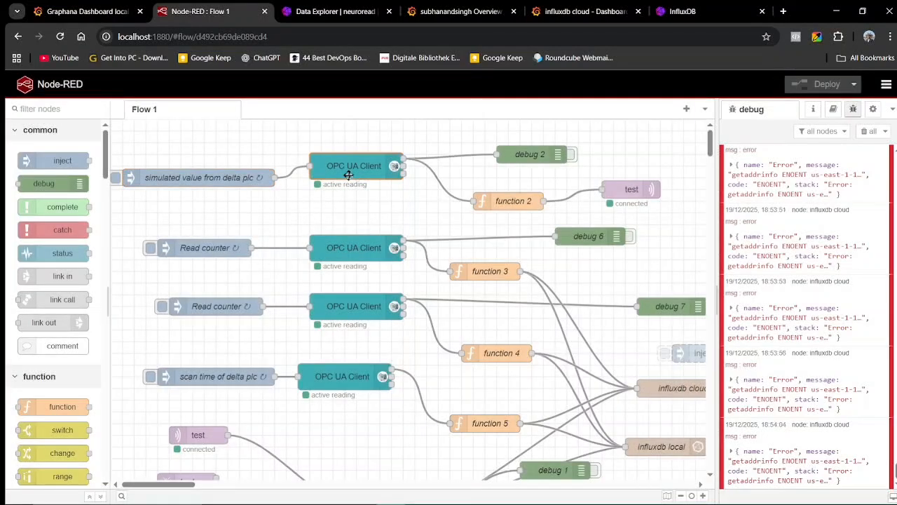
double_click(349, 175)
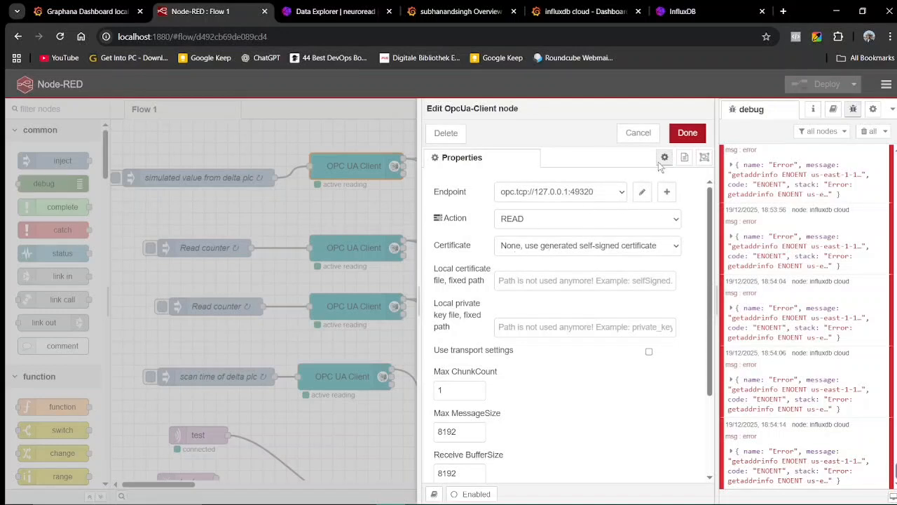
left_click(638, 133)
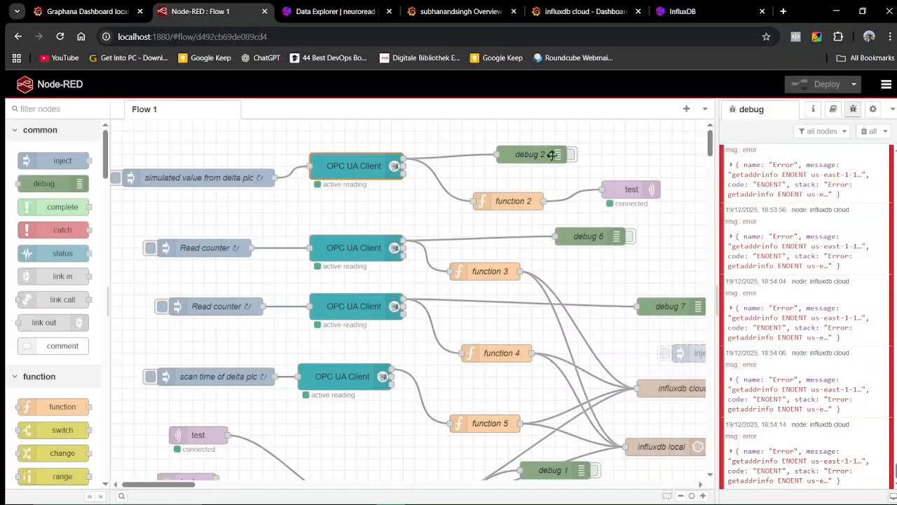
Briefly enable debug 2 to show live readings (23, 25, 26), disable it, and select function 2.
left_click(572, 156)
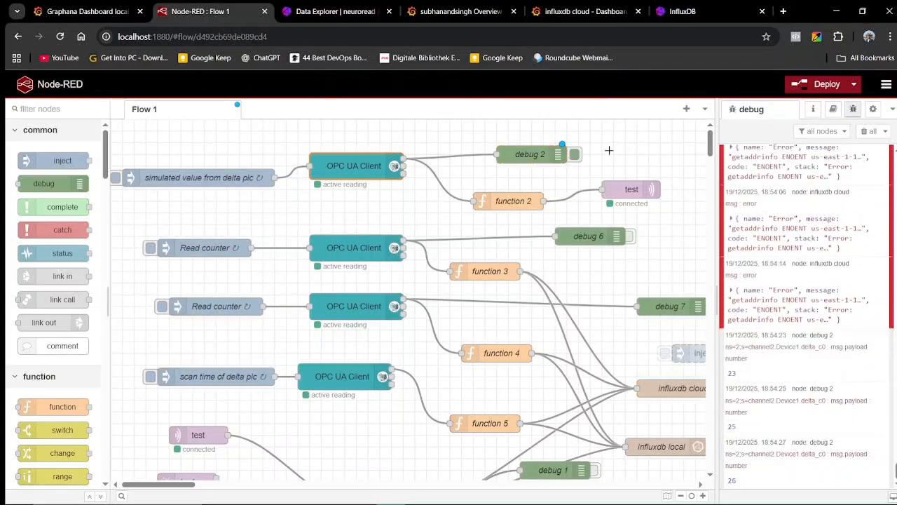
left_click(574, 154)
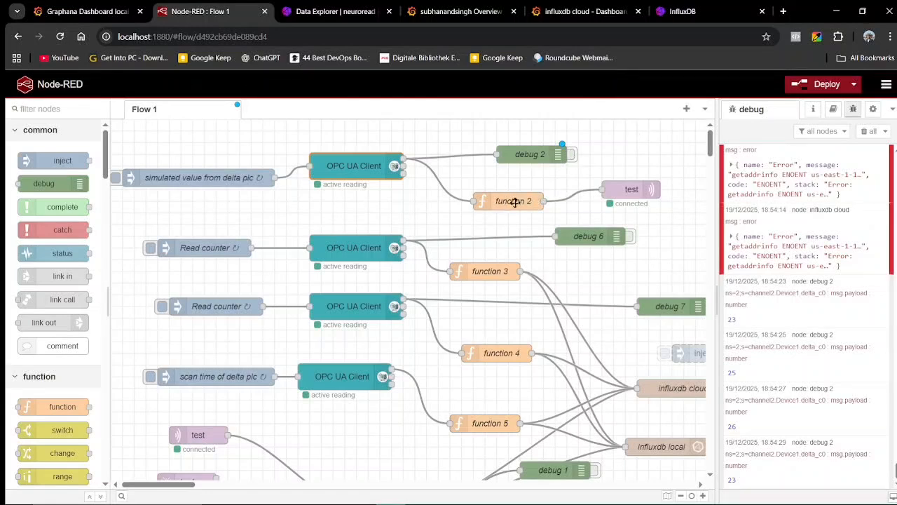
left_click(517, 201)
double_click(517, 201)
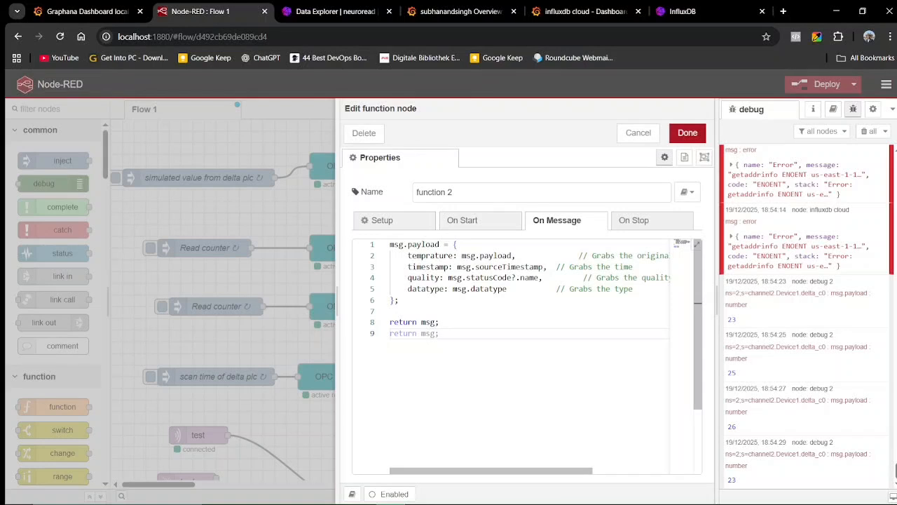
left_click_drag(394, 245, 438, 334)
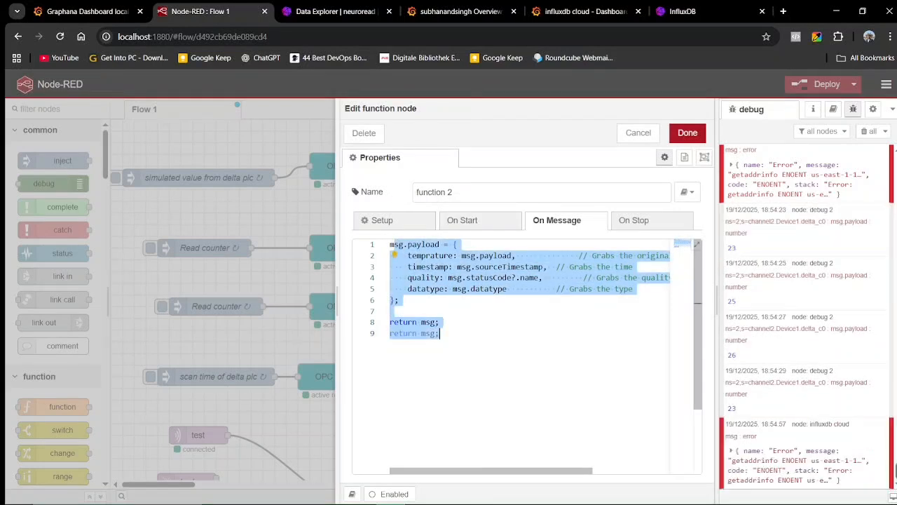
left_click(440, 322)
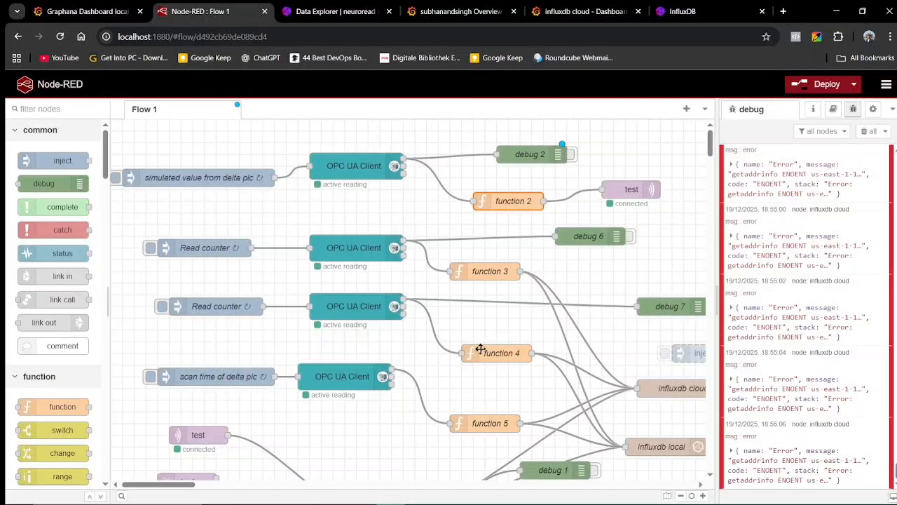
scroll(480, 349, "down", 1)
scroll(454, 396, "up", 1)
double_click(629, 190)
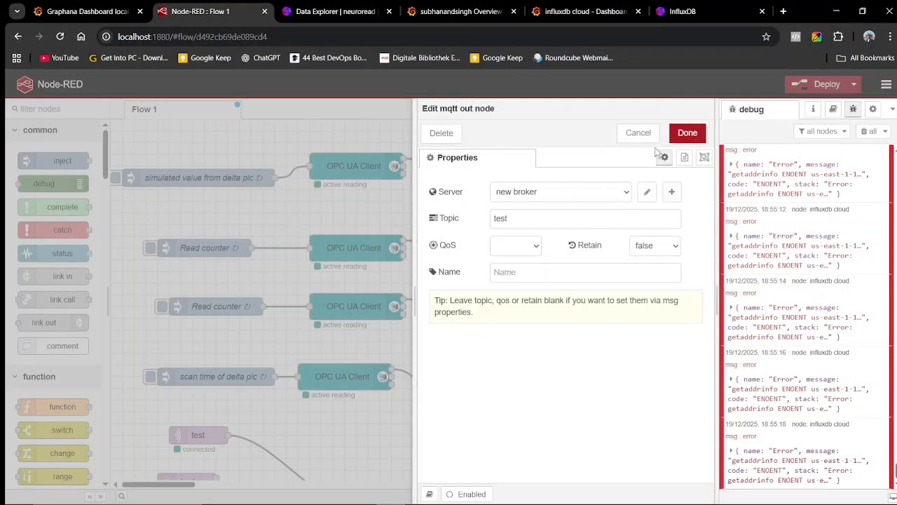
left_click(639, 133)
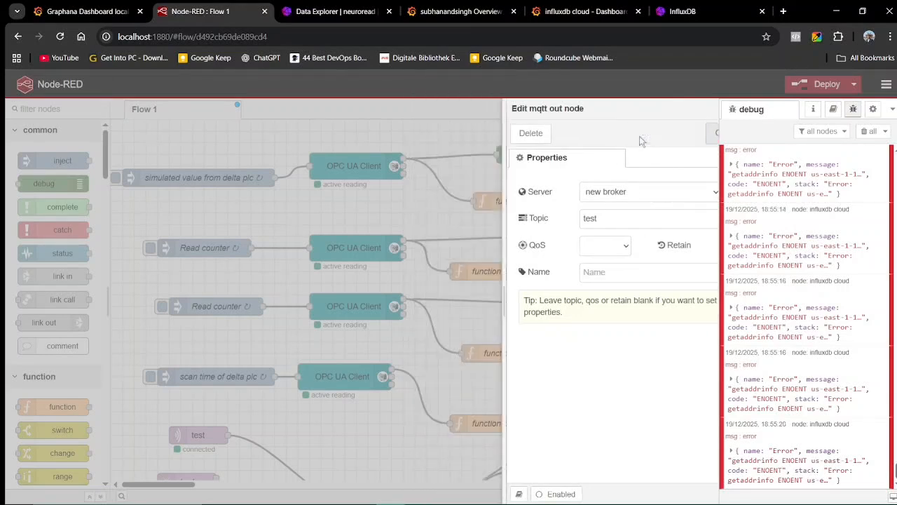
scroll(287, 423, "down", 1)
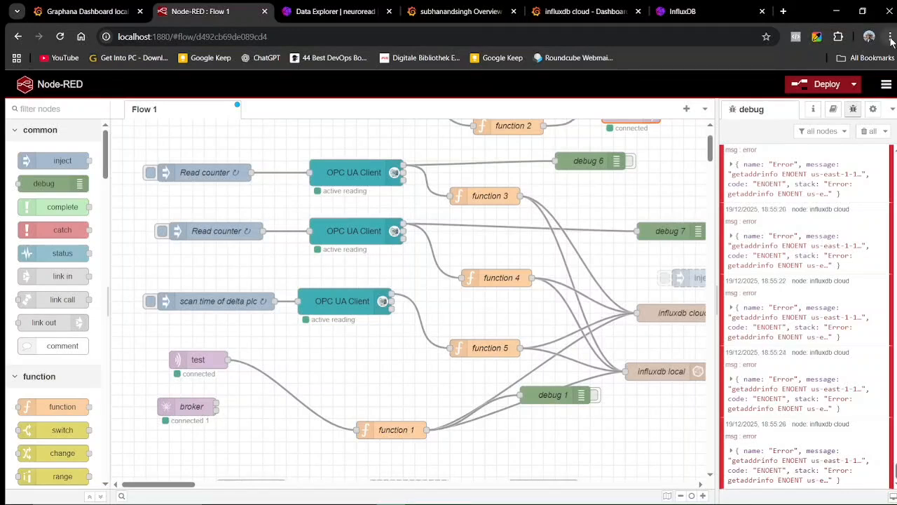
scroll(590, 264, "up", 1)
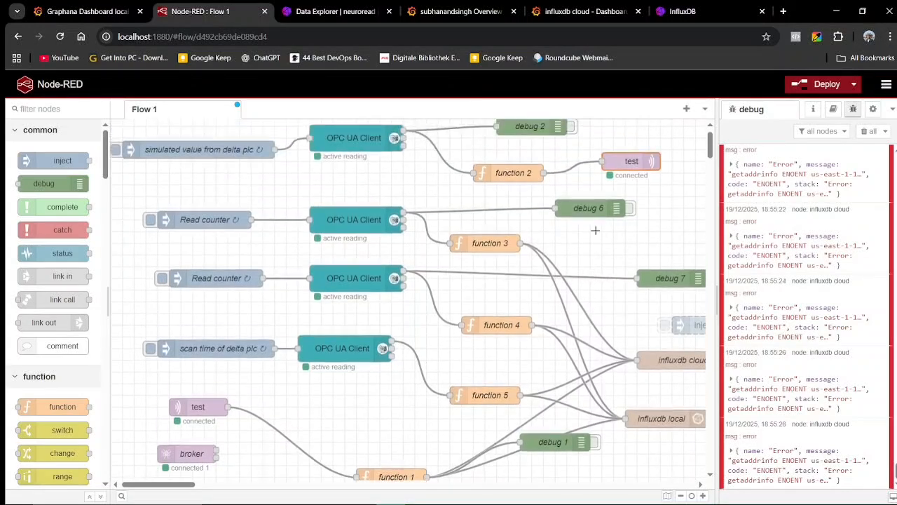
scroll(329, 449, "down", 1)
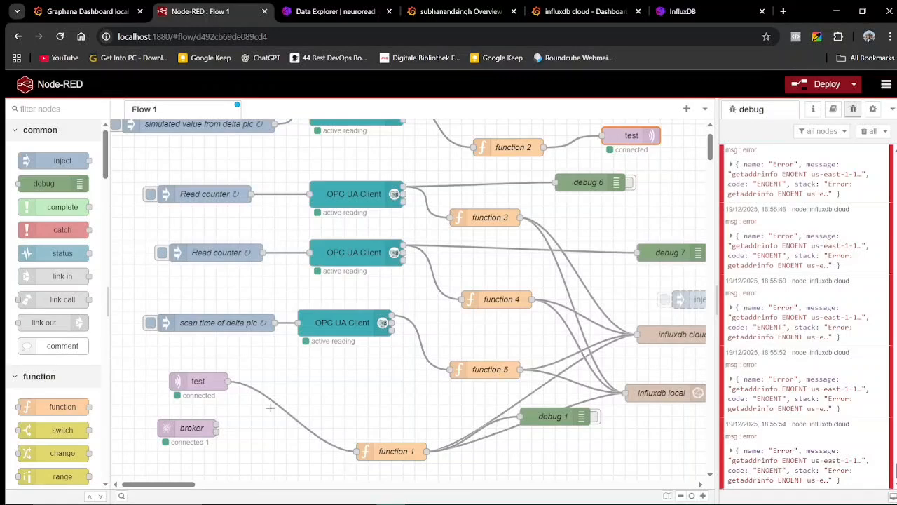
double_click(381, 452)
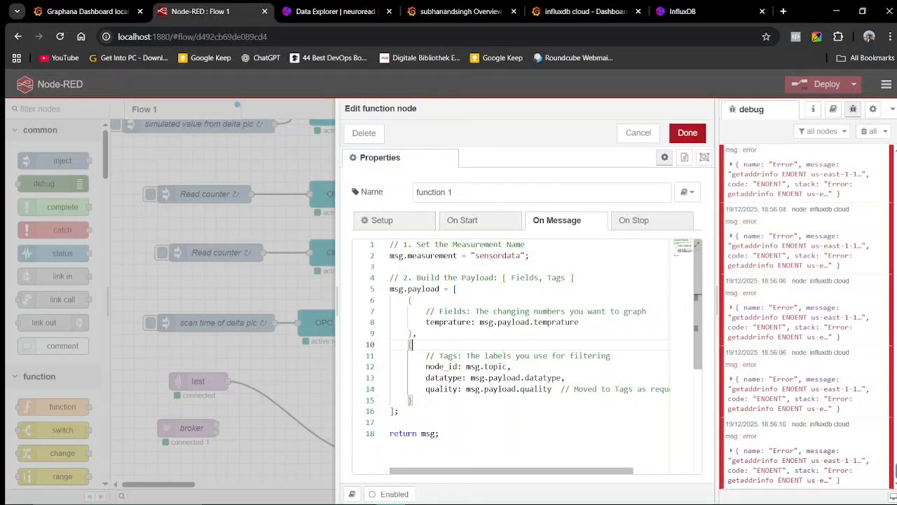
left_click_drag(426, 322, 417, 334)
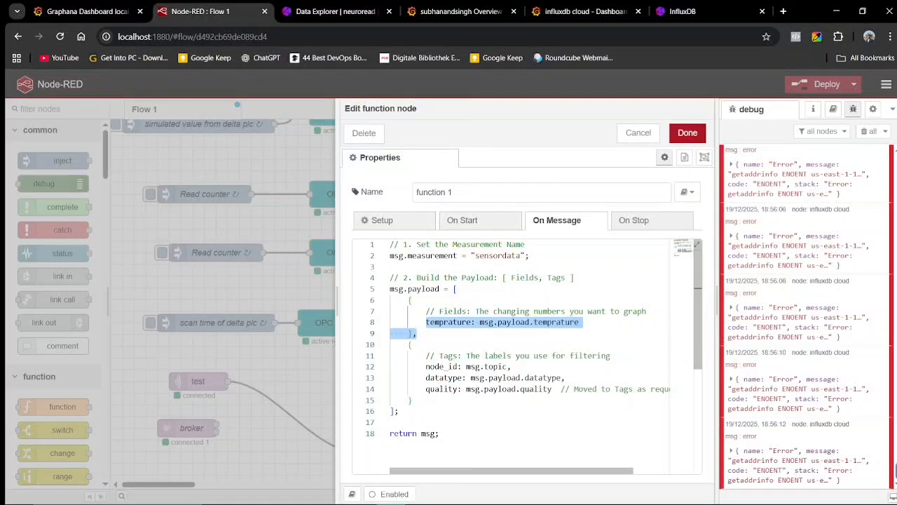
left_click(462, 356)
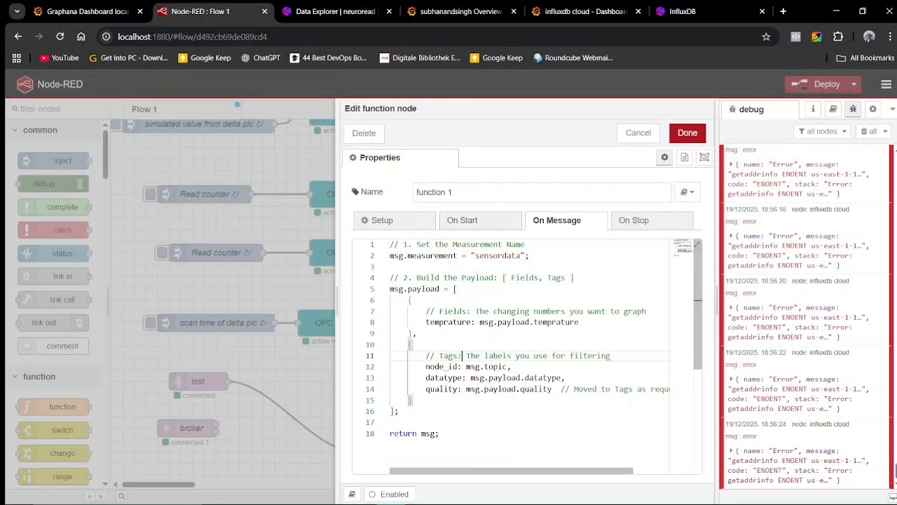
left_click_drag(426, 322, 418, 333)
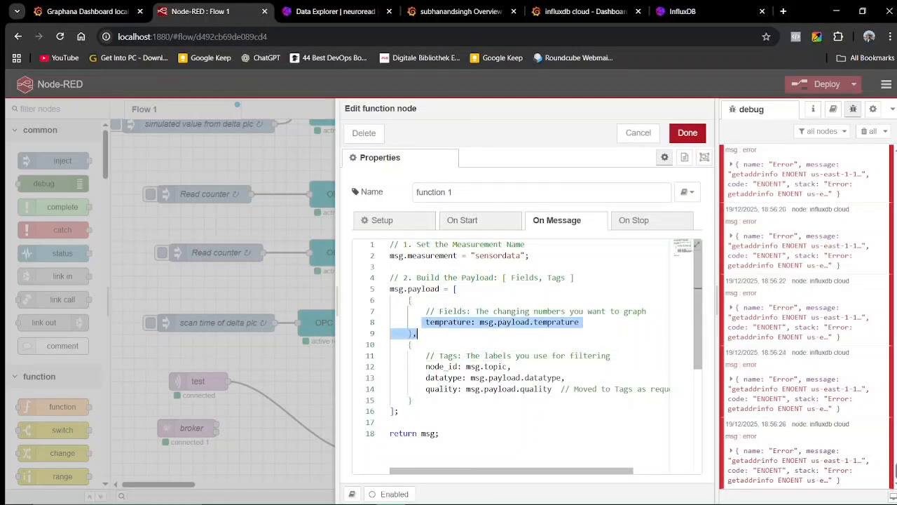
left_click(471, 322)
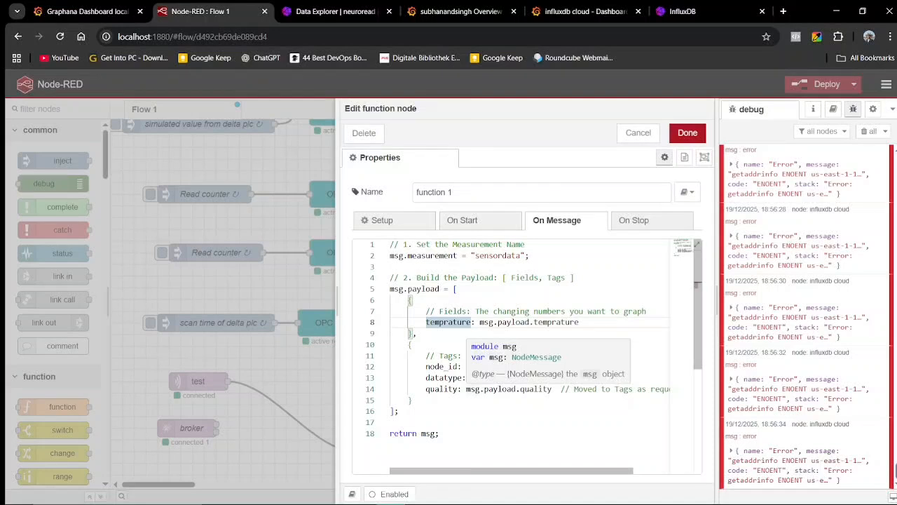
left_click(428, 378)
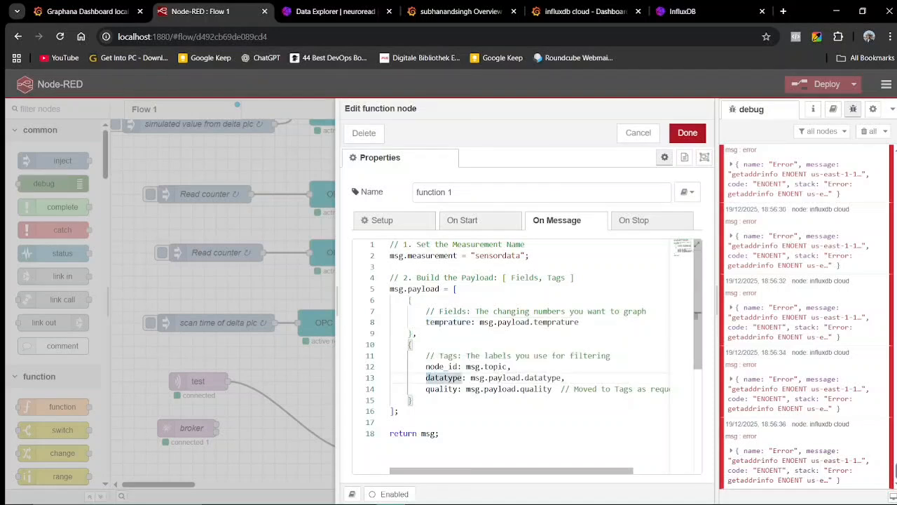
left_click(640, 135)
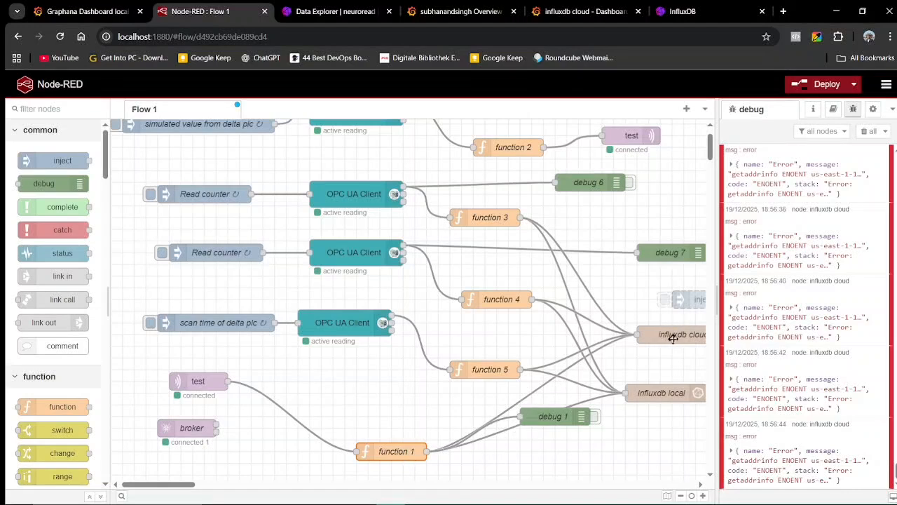
scroll(666, 335, "right", 2)
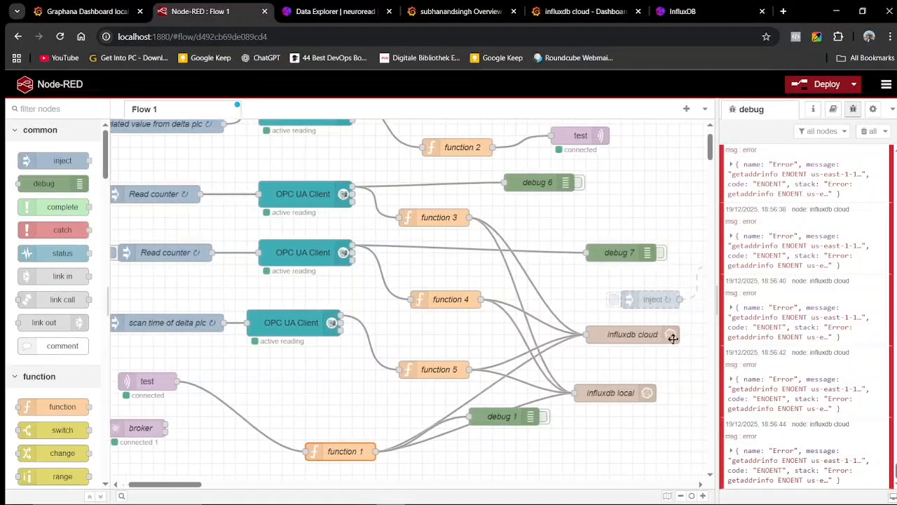
double_click(610, 336)
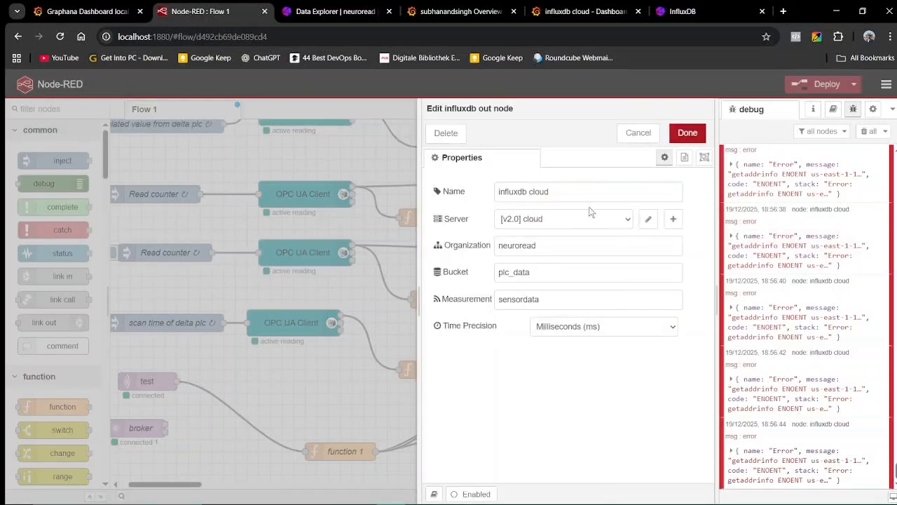
left_click(649, 220)
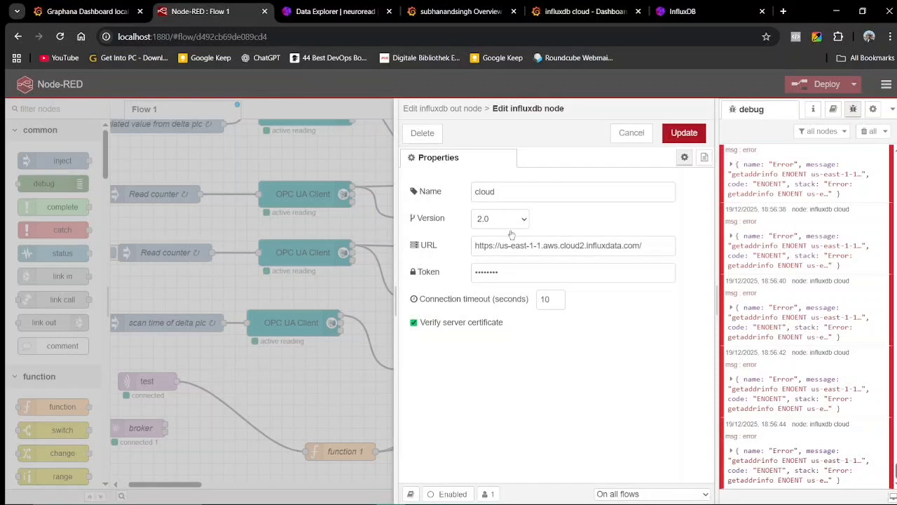
left_click(646, 140)
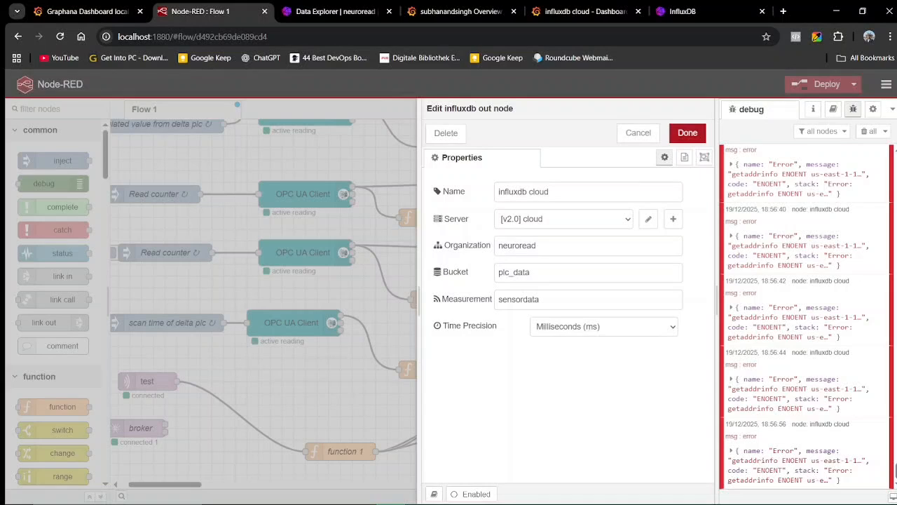
left_click(638, 132)
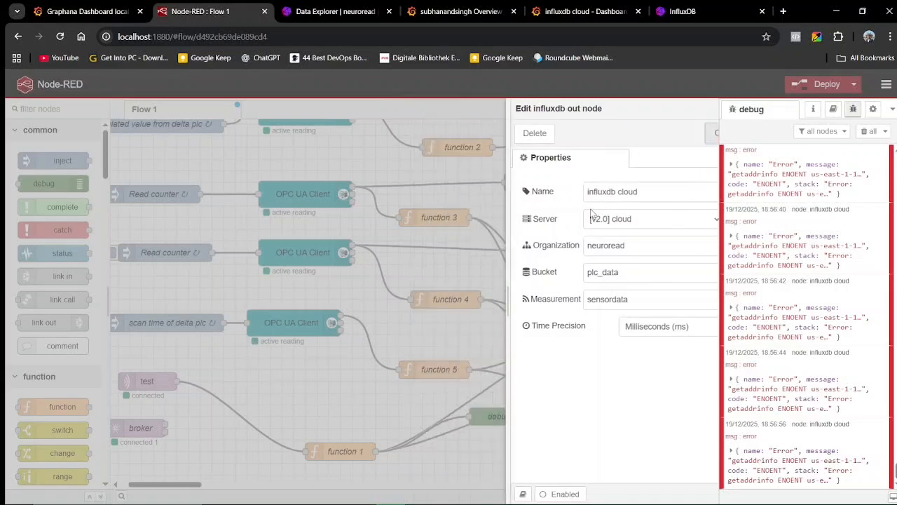
double_click(603, 398)
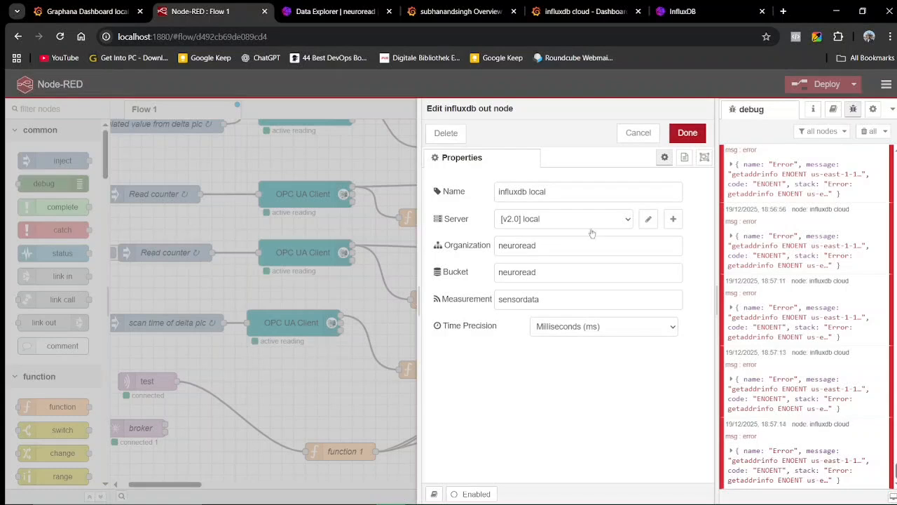
left_click(649, 219)
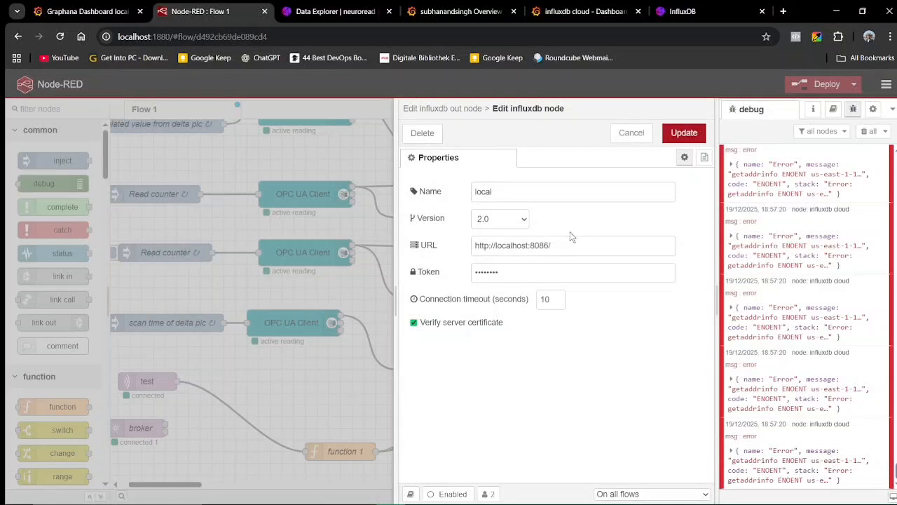
left_click(631, 132)
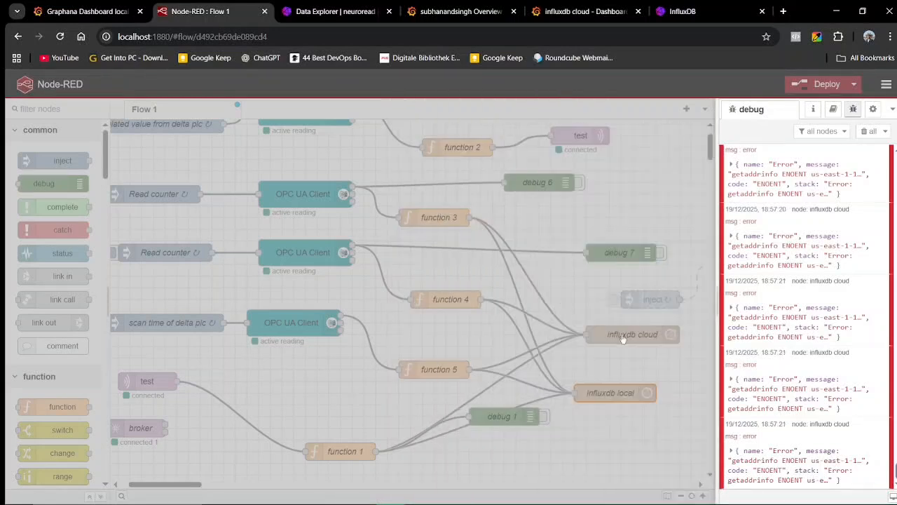
left_click(648, 133)
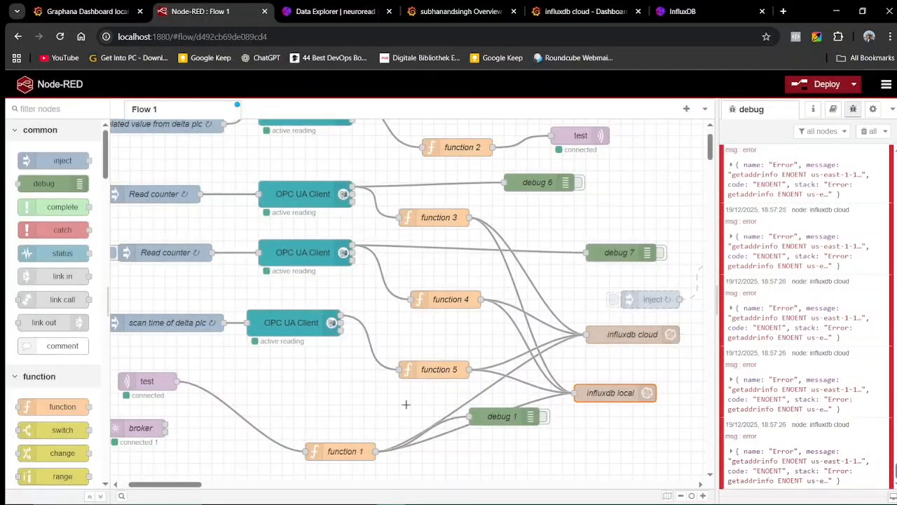
scroll(370, 414, "down", 1)
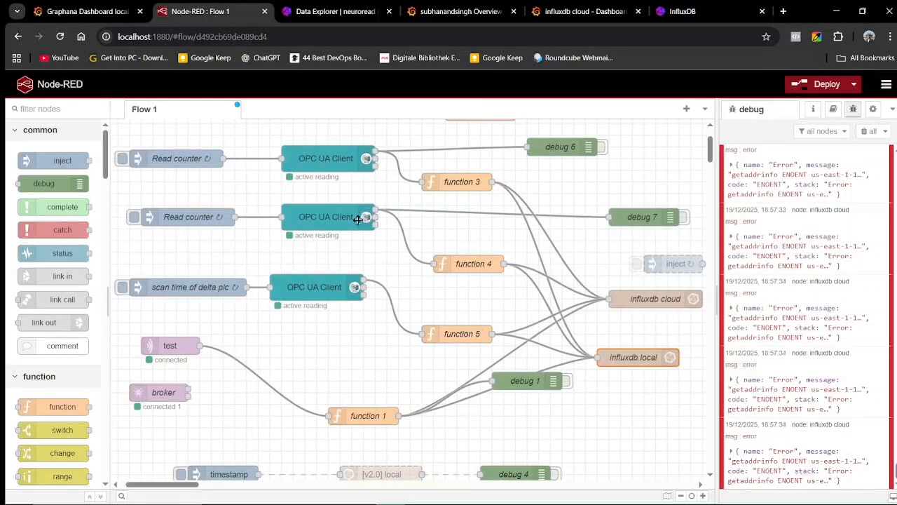
scroll(364, 262, "up", 1)
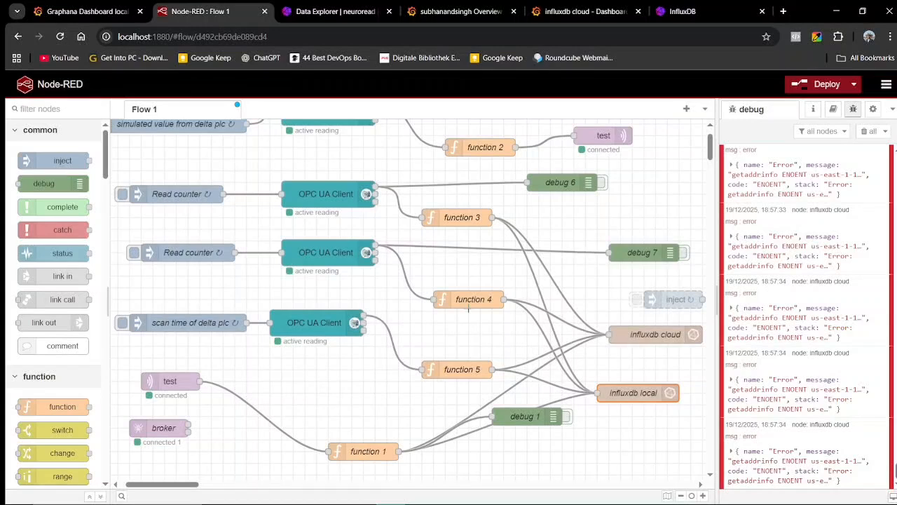
scroll(280, 235, "up", 1)
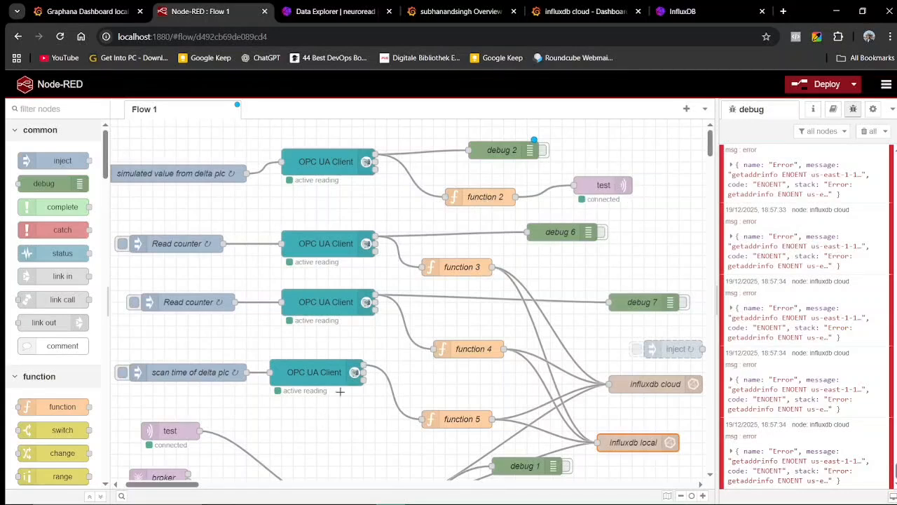
scroll(186, 441, "down", 1)
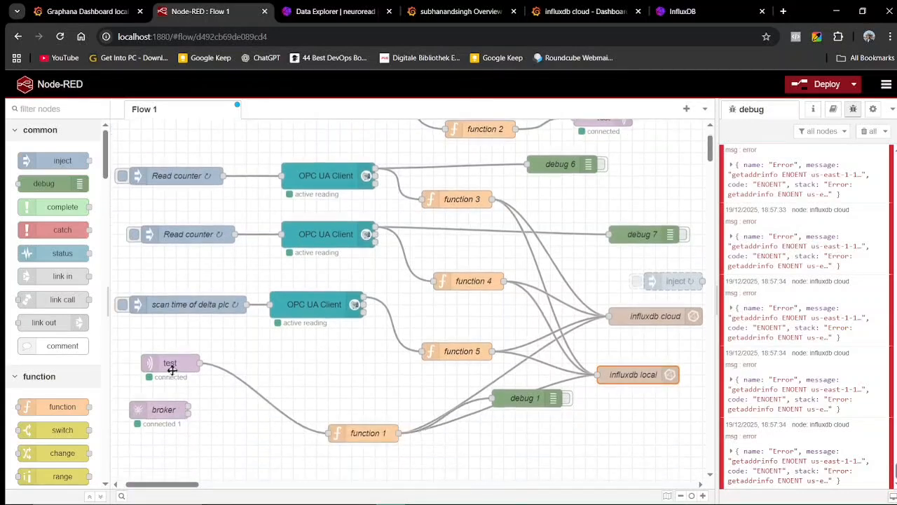
scroll(427, 326, "up", 1)
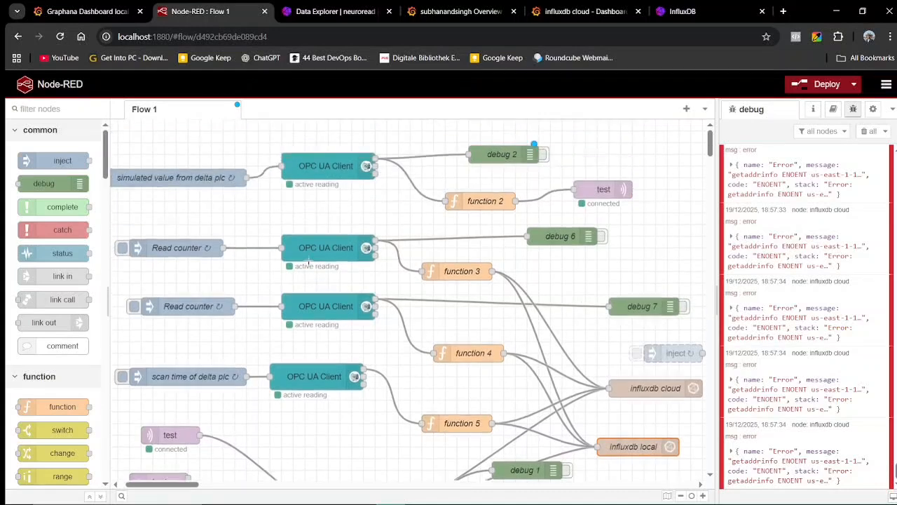
double_click(440, 271)
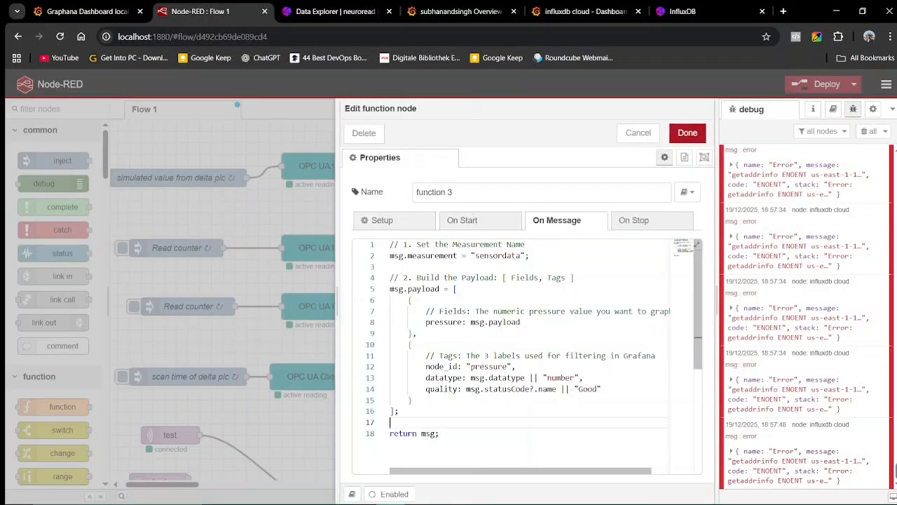
key("ctrl+a")
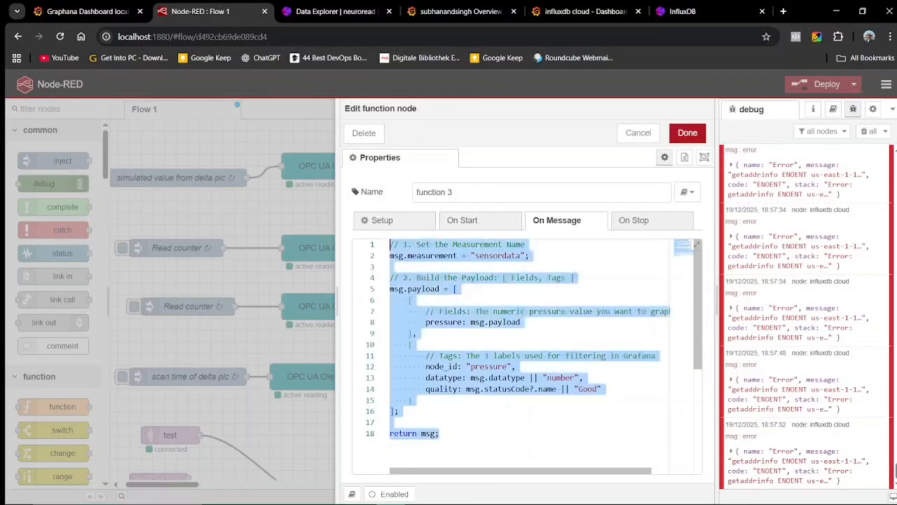
left_click(634, 132)
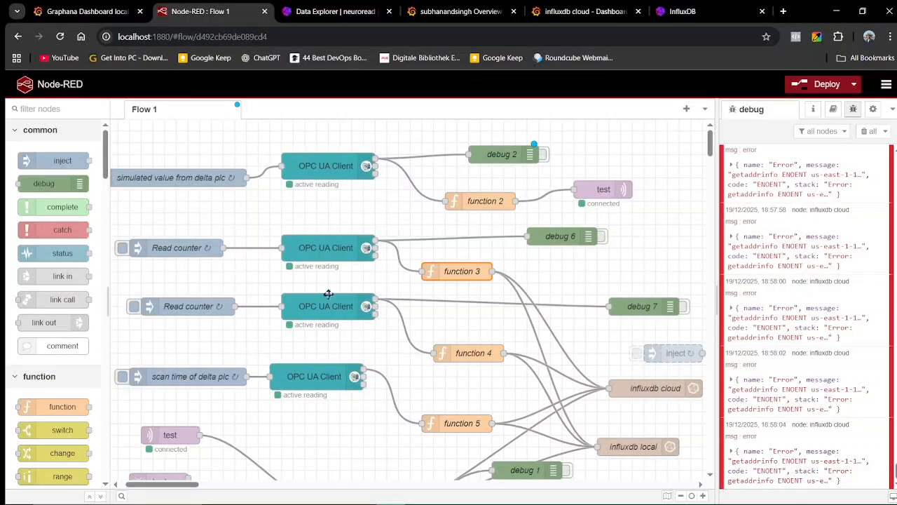
scroll(469, 366, "down", 1)
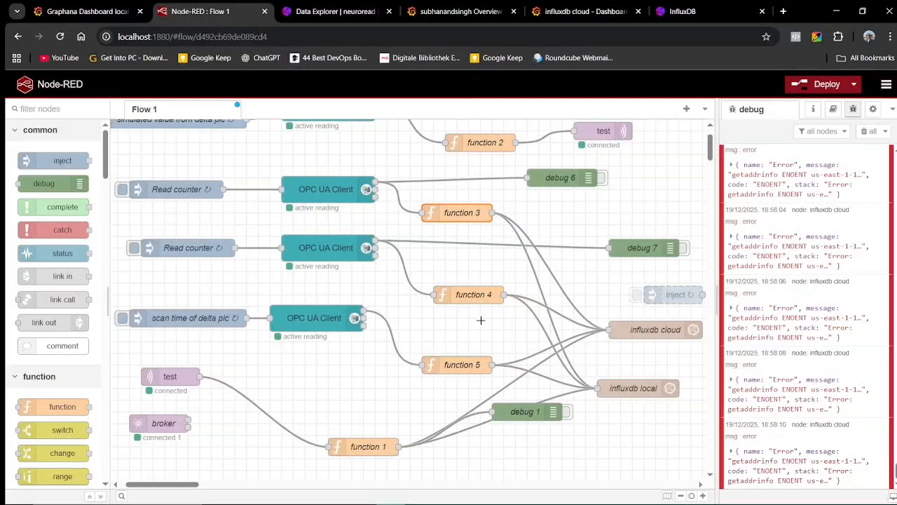
scroll(502, 380, "up", 1)
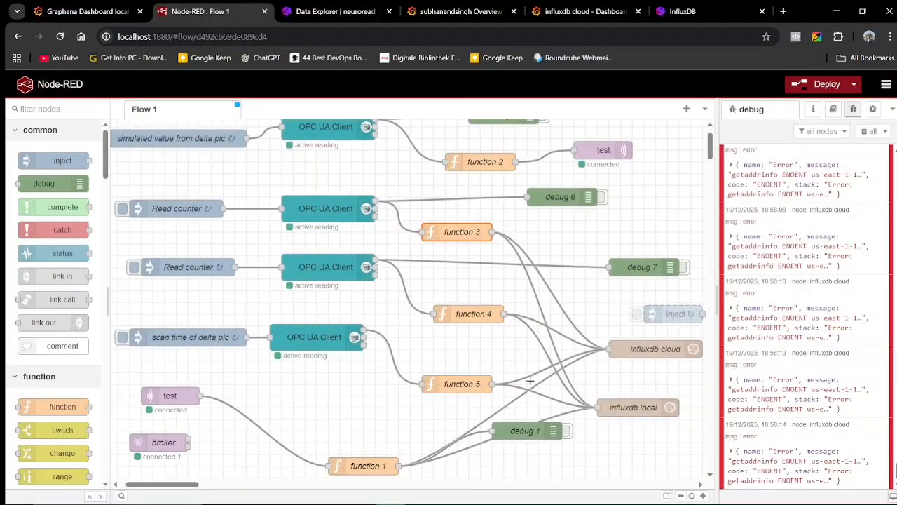
scroll(490, 316, "up", 1)
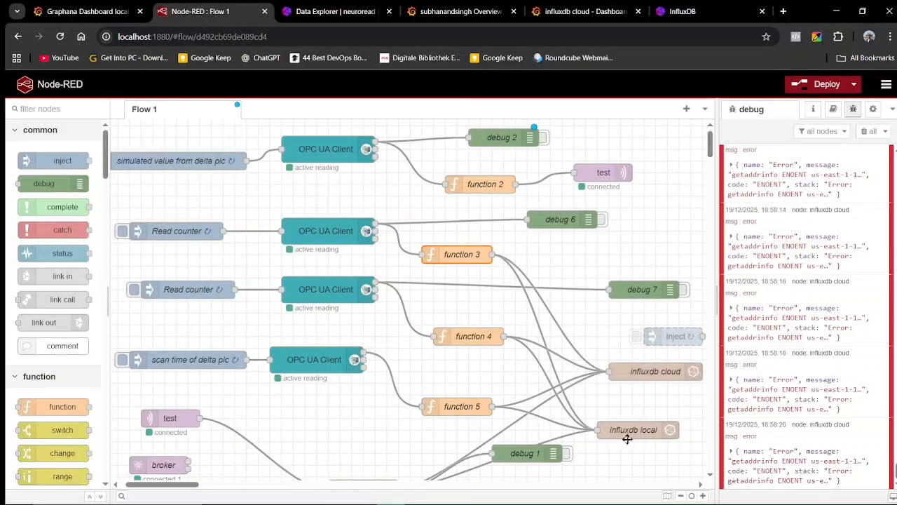
scroll(586, 326, "up", 1)
scroll(586, 328, "down", 3)
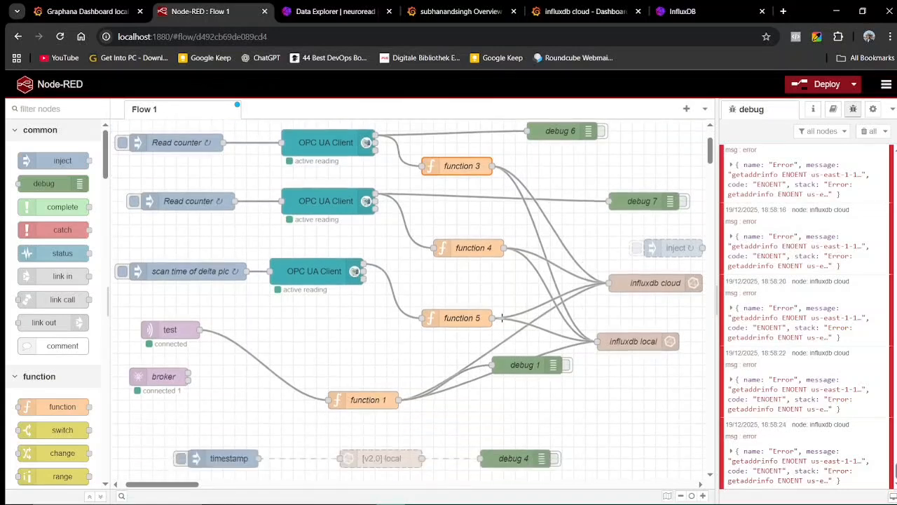
scroll(377, 323, "up", 3)
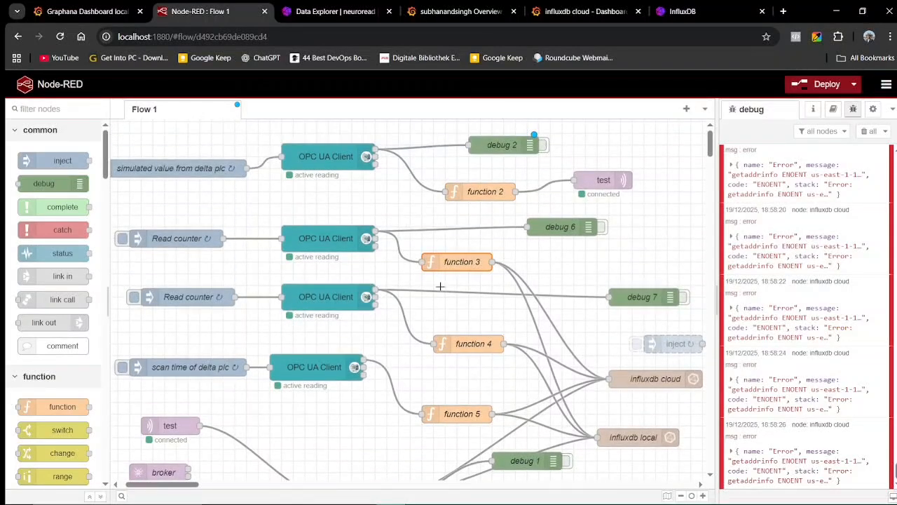
scroll(378, 264, "left", 2)
scroll(378, 263, "up", 1)
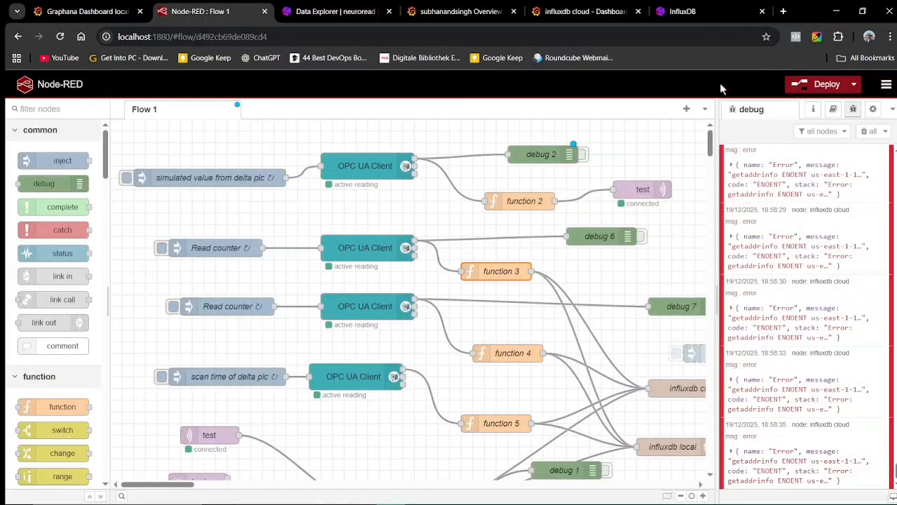
Switch to InfluxDB's neuroread Data Explorer and highlight the six-line temprature Flux query.
left_click(680, 11)
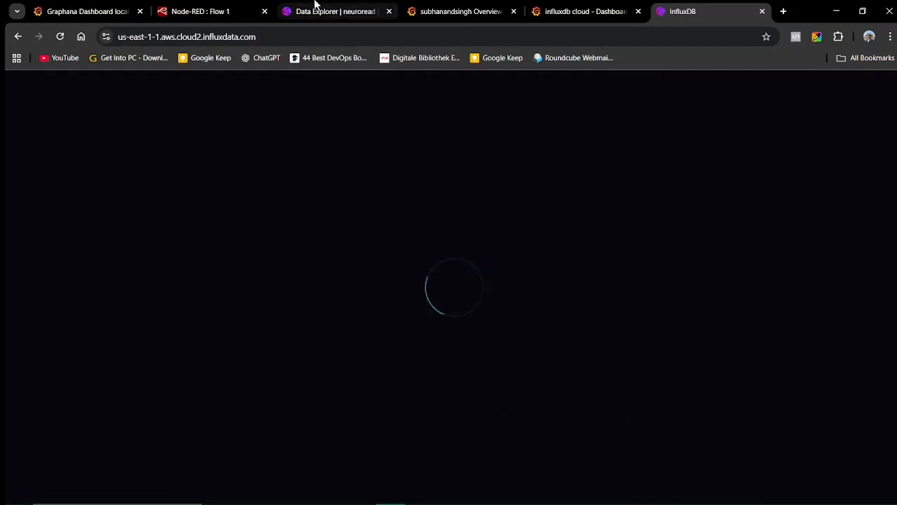
left_click(333, 11)
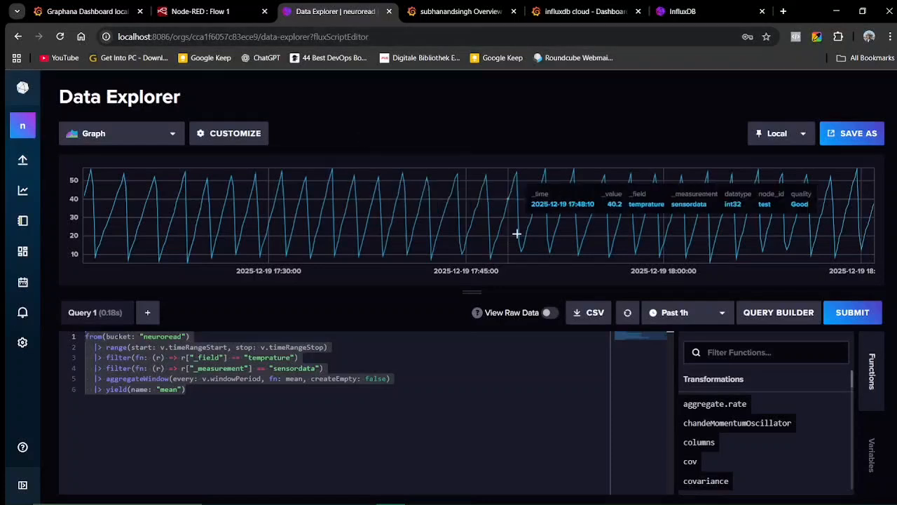
left_click(187, 390)
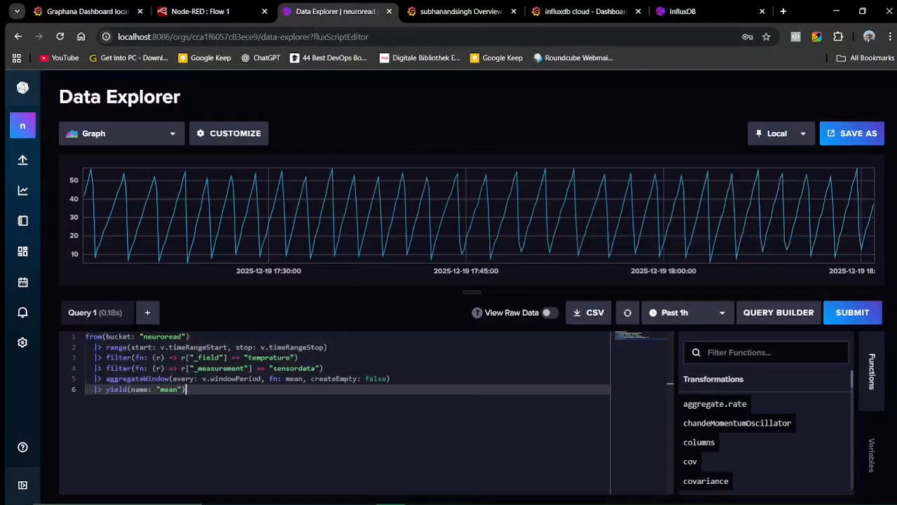
left_click_drag(186, 390, 86, 337)
left_click(186, 390)
left_click_drag(187, 389, 88, 336)
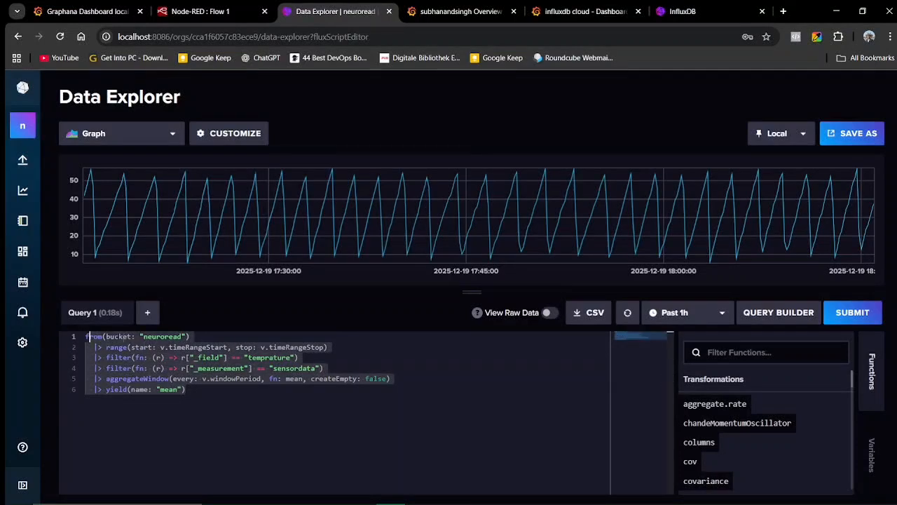
left_click(187, 390)
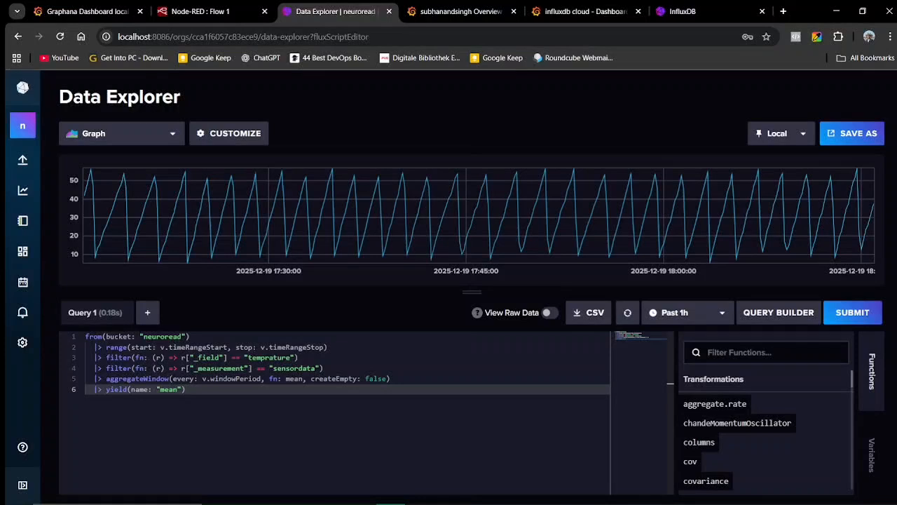
Open the neuroread bucket in the query builder and set the filter key to _field.
mouse_move(23, 159)
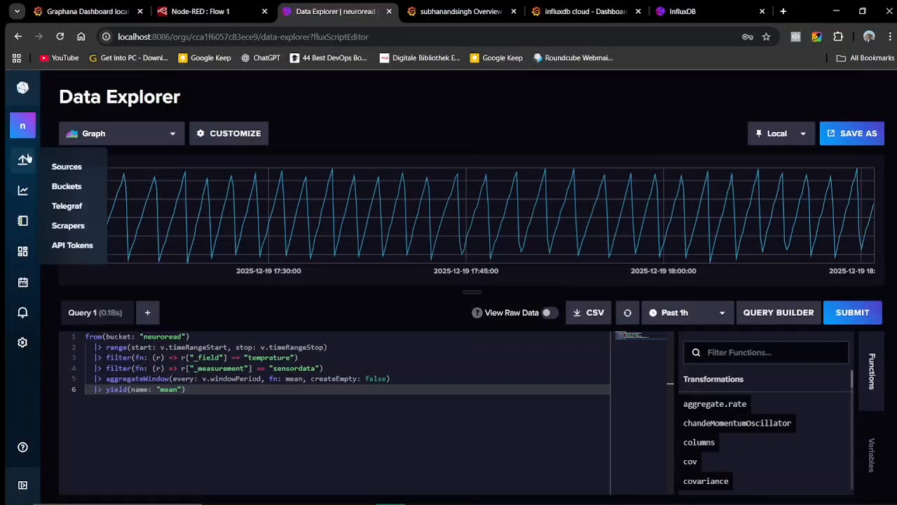
left_click(66, 187)
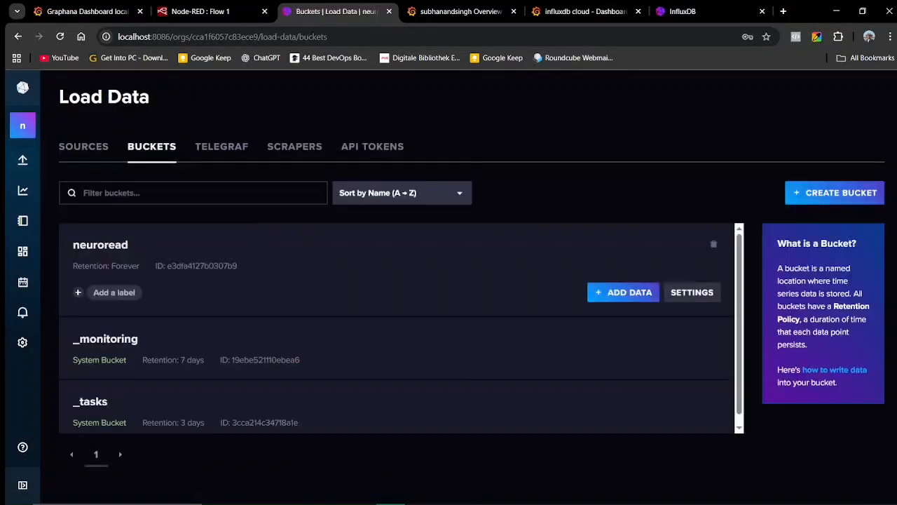
left_click(94, 247)
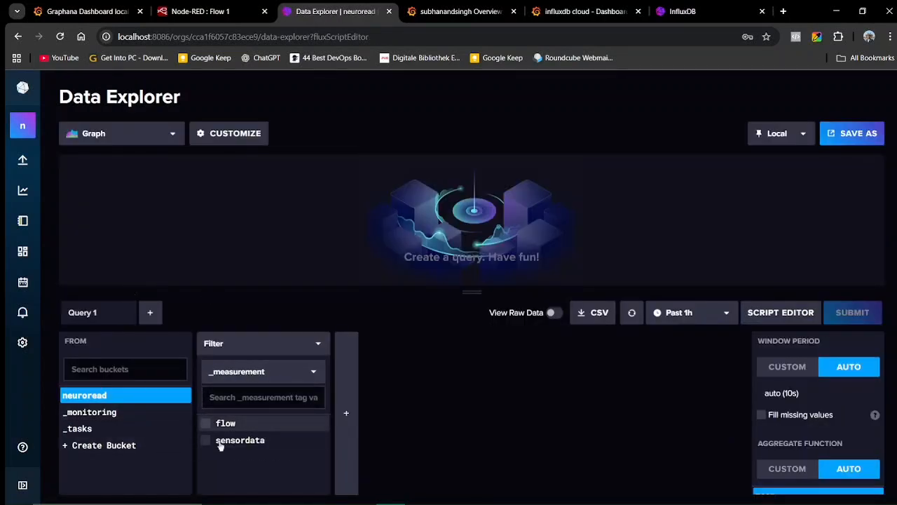
left_click(277, 374)
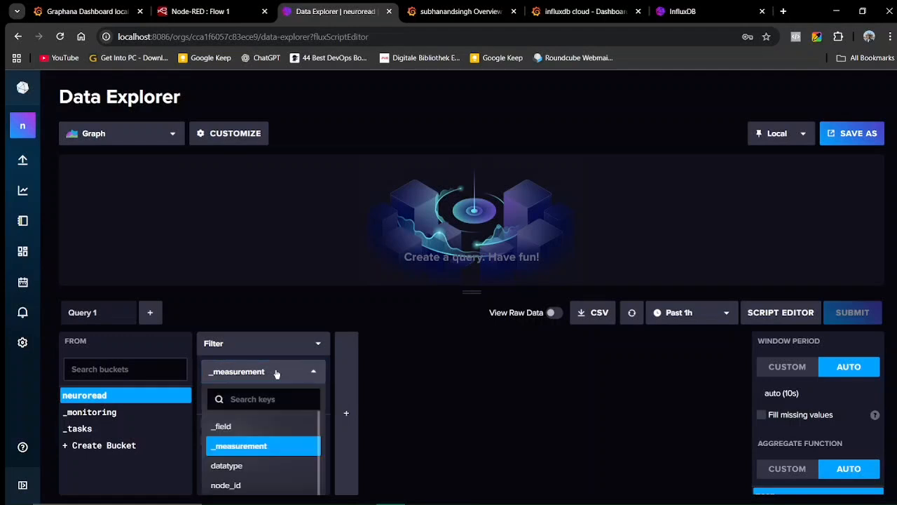
left_click(262, 426)
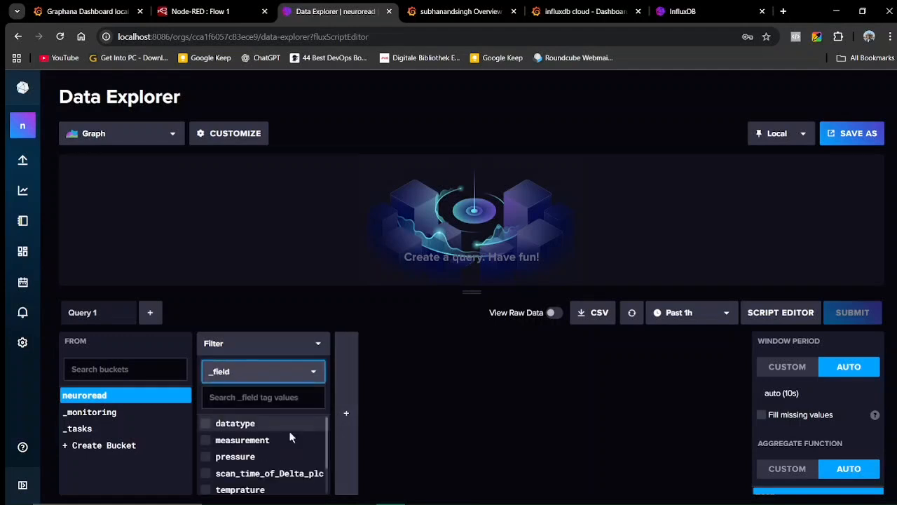
Tick the temprature field and sensordata measurement, then submit to graph the readings.
scroll(289, 431, "down", 2)
scroll(286, 447, "up", 1)
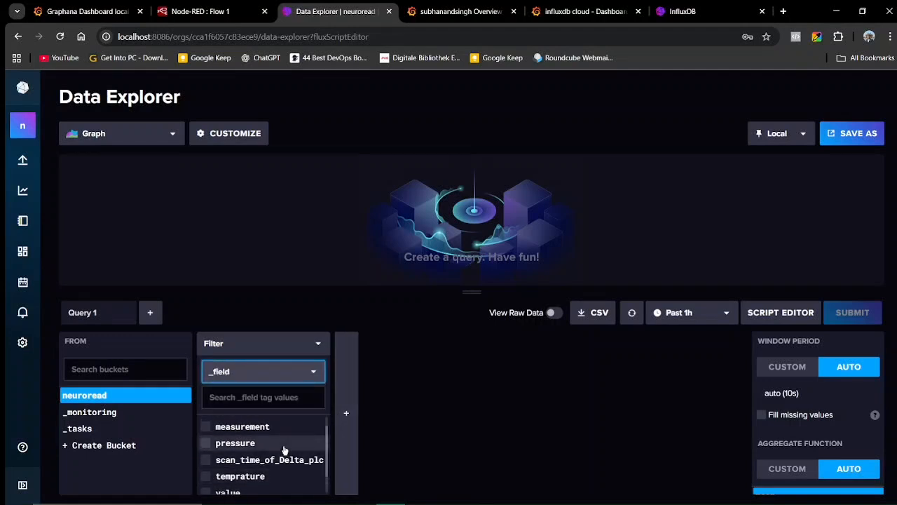
scroll(285, 450, "down", 1)
scroll(284, 451, "down", 1)
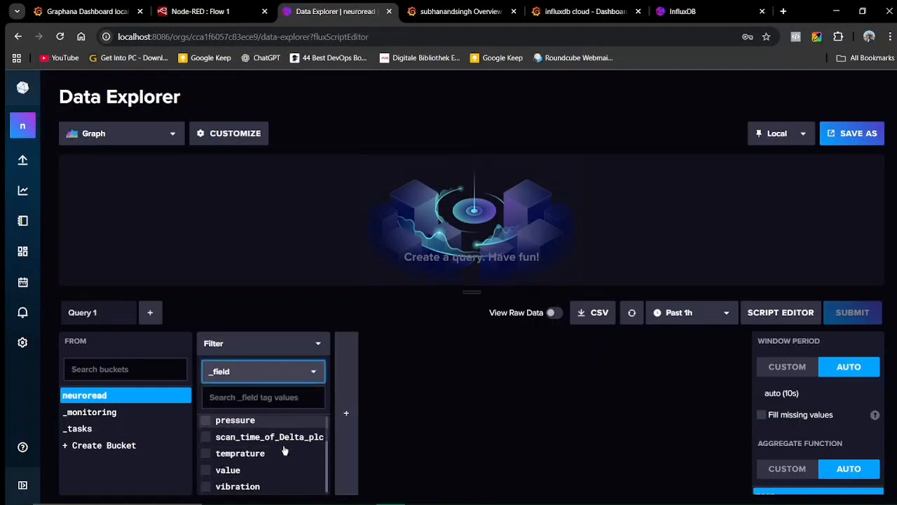
left_click(204, 454)
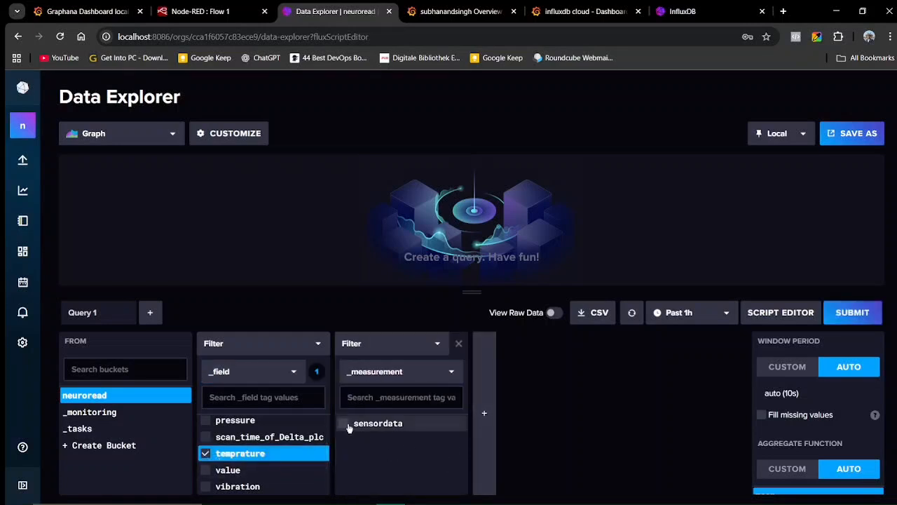
left_click(347, 425)
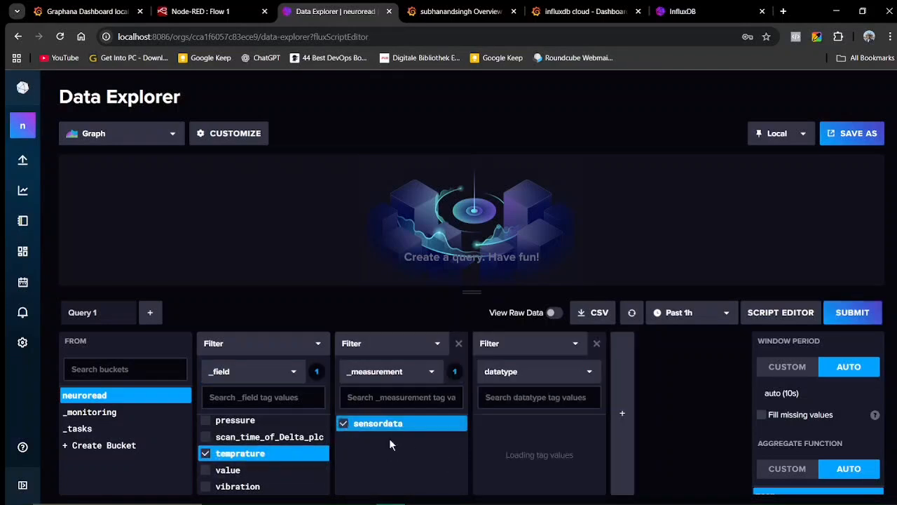
left_click(851, 313)
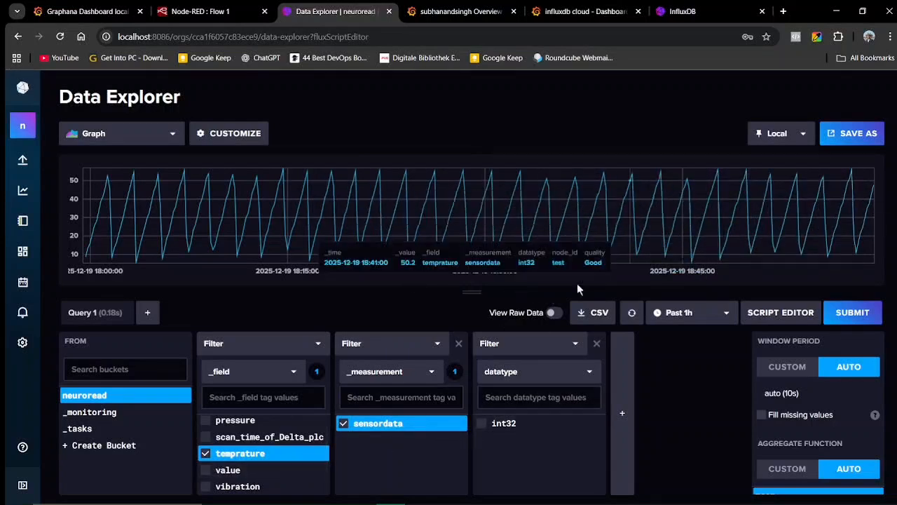
Select the whole query in the Flux script editor, then switch to the 'Graphana Dashboard local' tab.
left_click(781, 313)
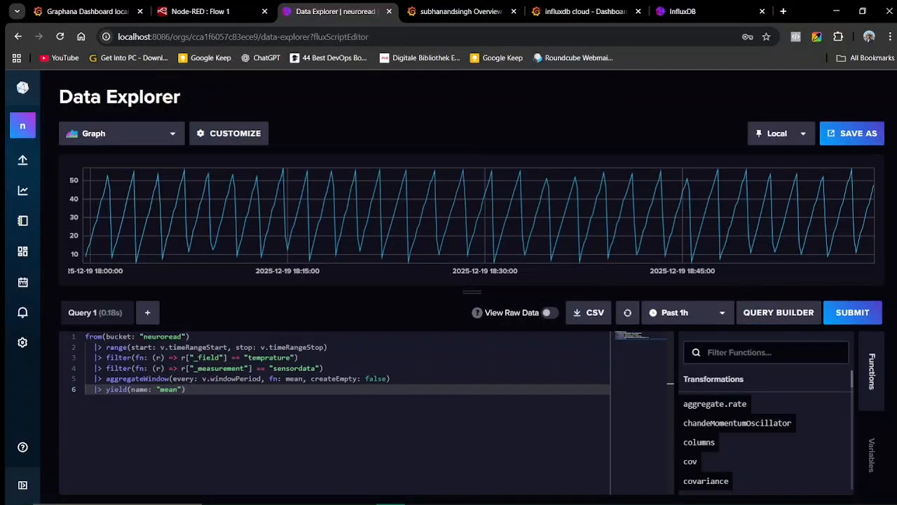
key("ctrl+a")
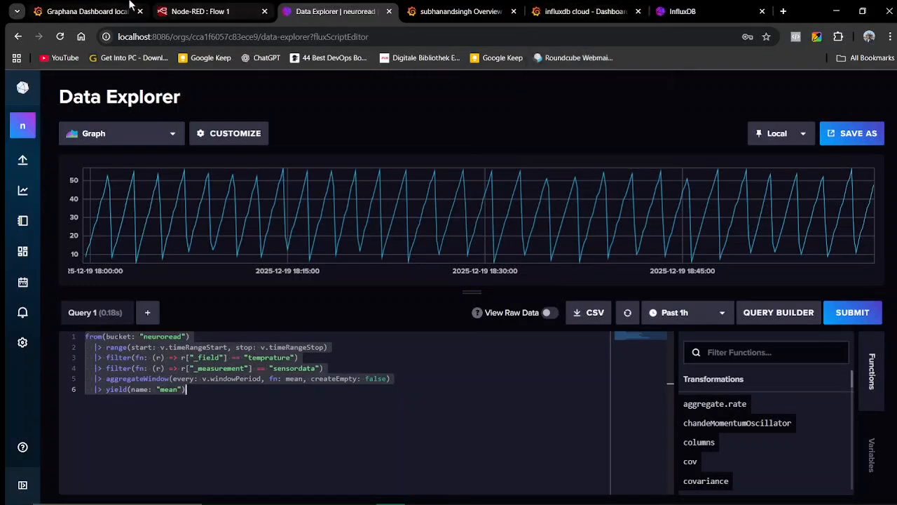
left_click(89, 10)
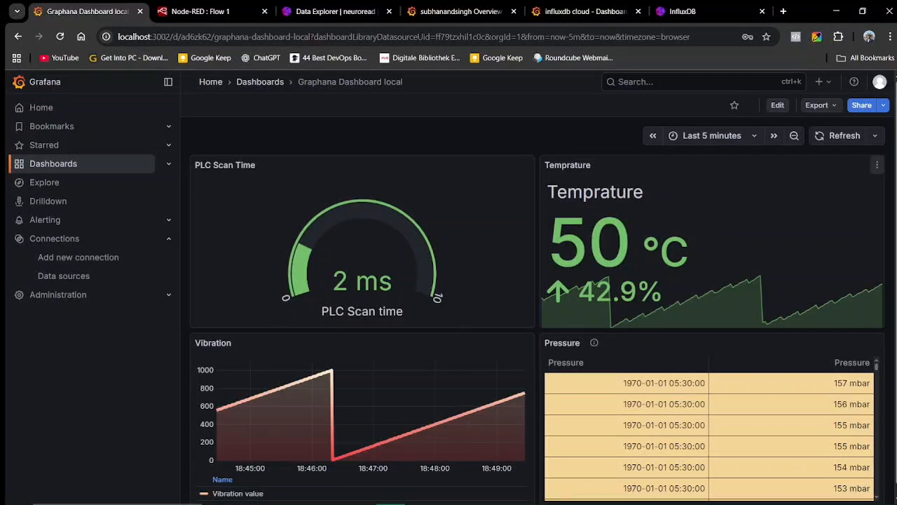
Edit the Temprature panel to compare its Flux query with InfluxDB's, then return to the dashboard.
left_click(877, 166)
left_click(814, 214)
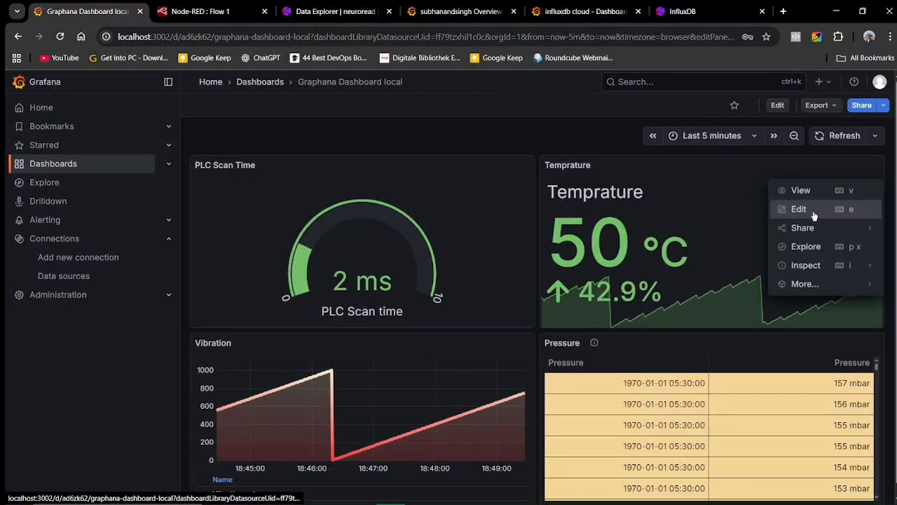
scroll(409, 398, "down", 2)
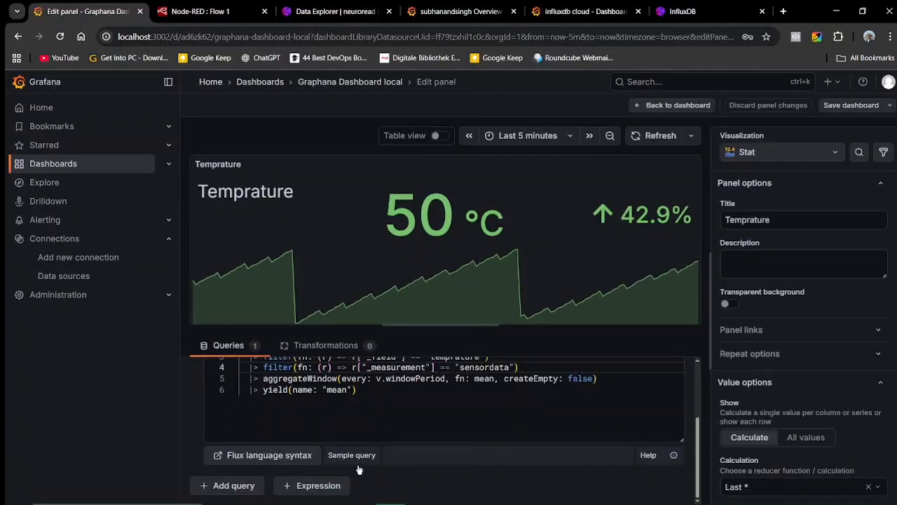
scroll(359, 470, "up", 2)
left_click_drag(364, 442, 238, 383)
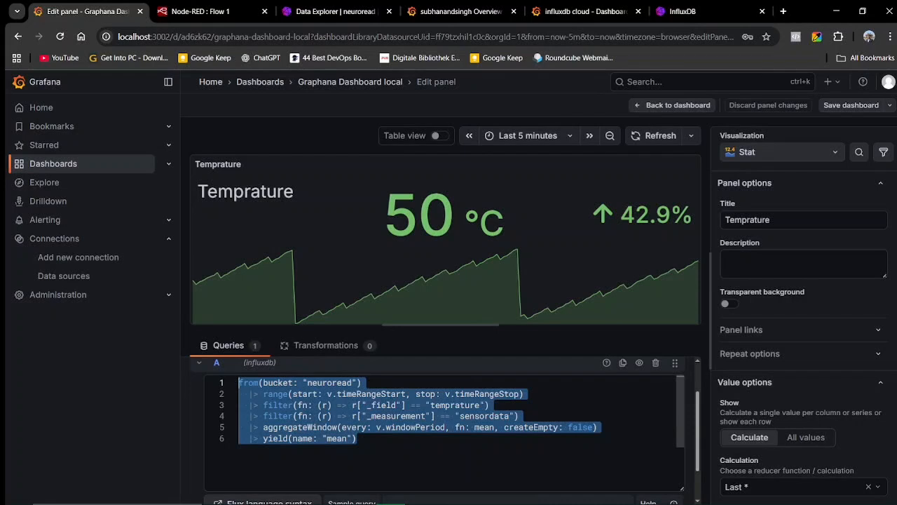
left_click(359, 440)
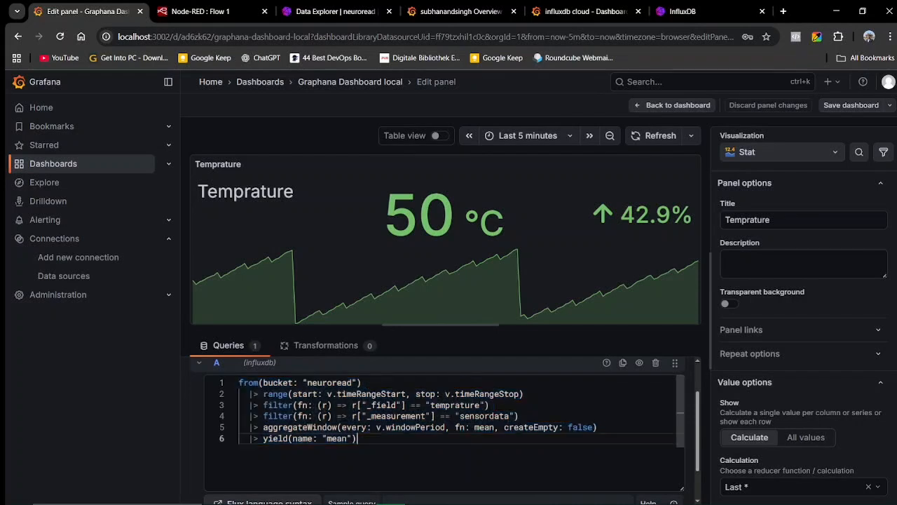
left_click_drag(358, 440, 240, 382)
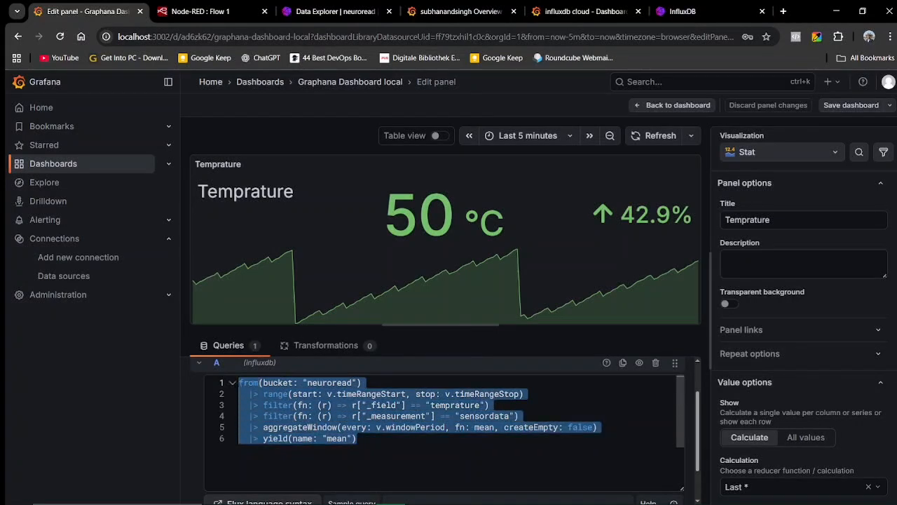
left_click(359, 440)
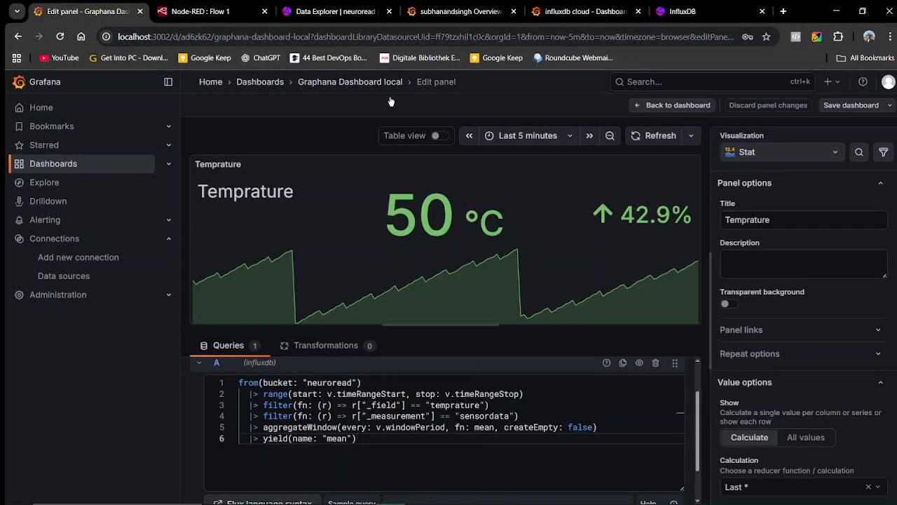
left_click(18, 37)
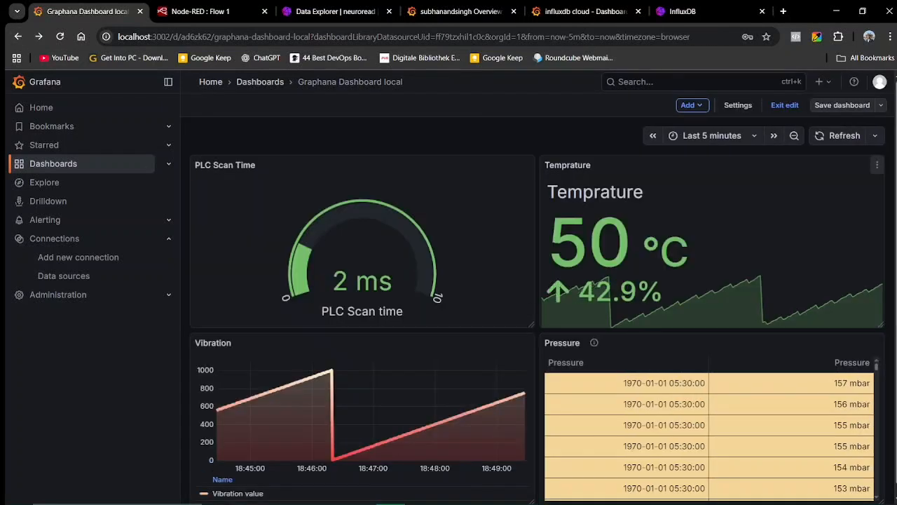
Refresh the local Grafana dashboard and set it to auto-refresh every 5 seconds.
scroll(434, 371, "down", 1)
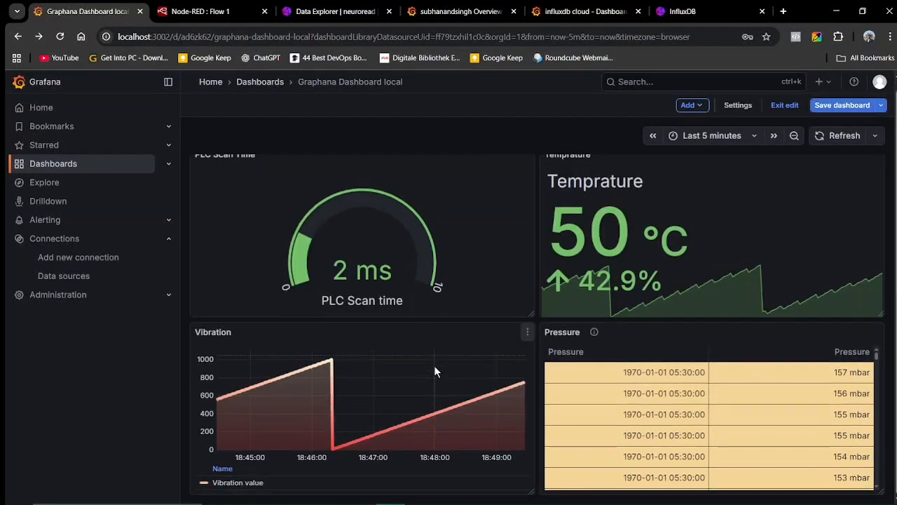
scroll(434, 371, "up", 1)
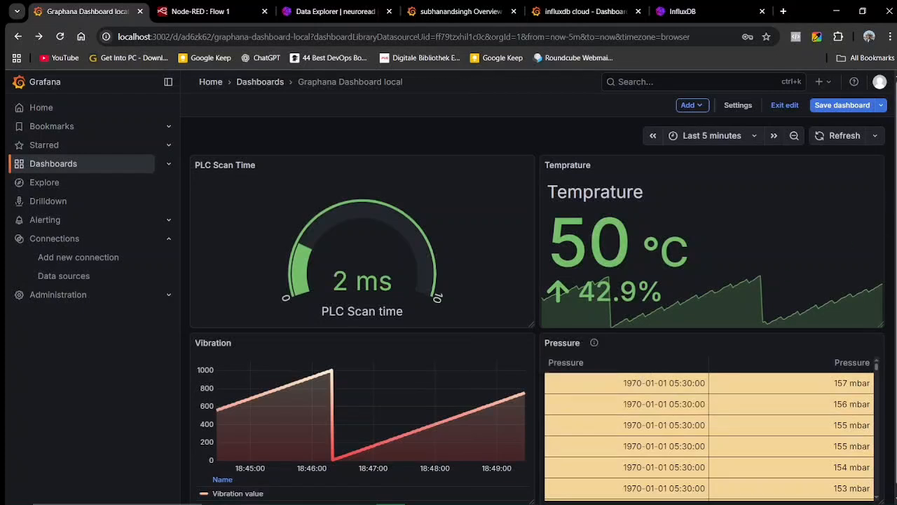
left_click(844, 137)
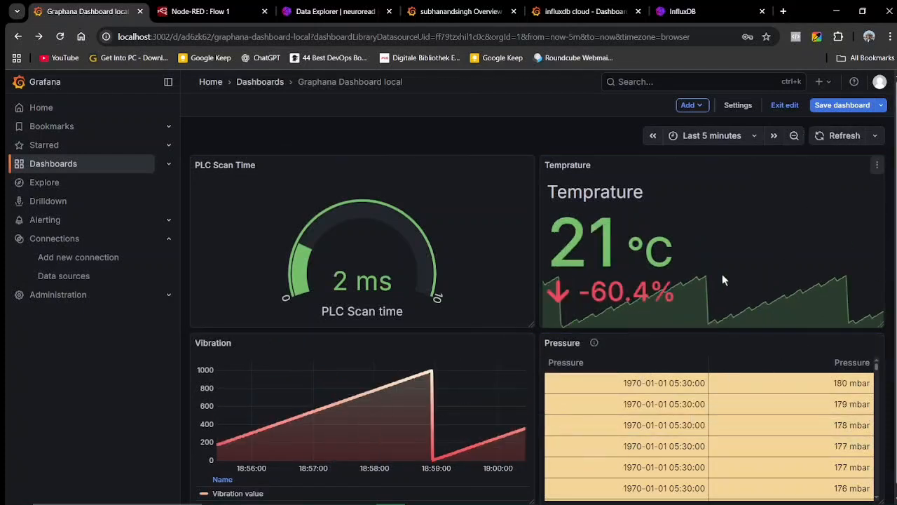
left_click(874, 138)
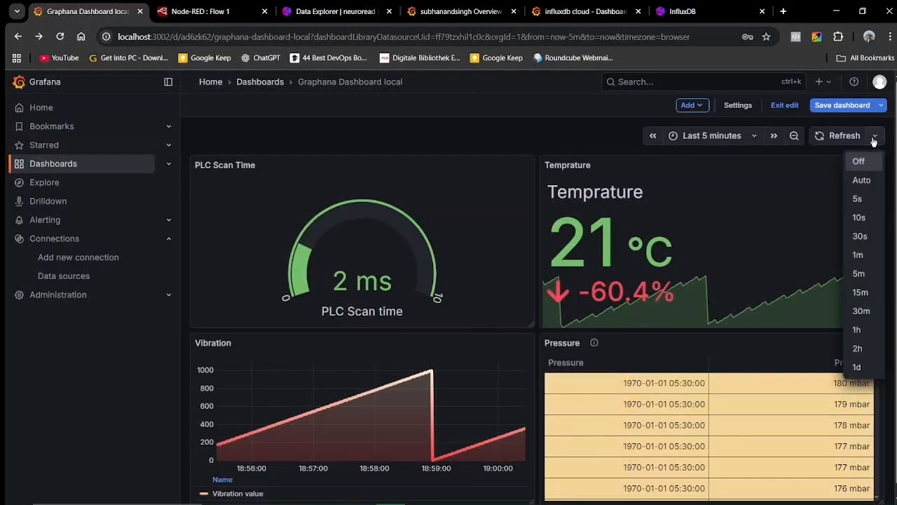
left_click(862, 181)
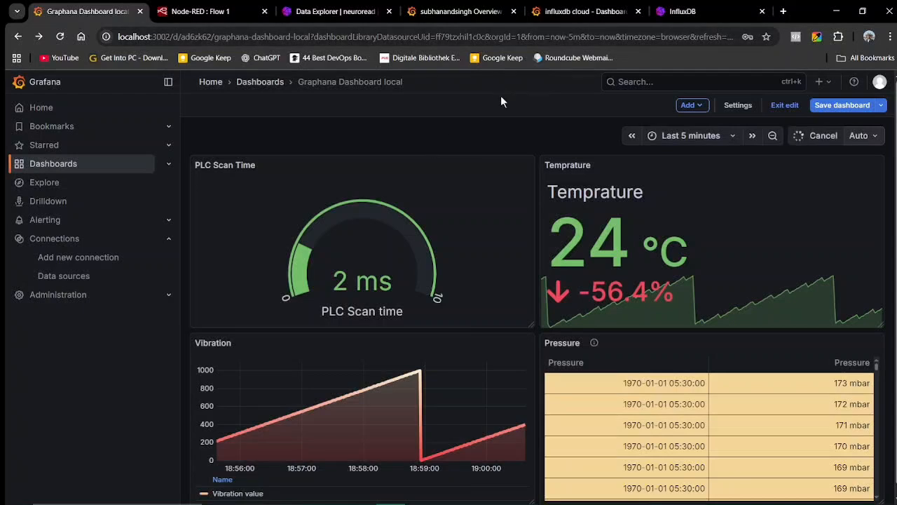
Switch to the influxdb cloud Grafana dashboard and display its full web address.
left_click(662, 12)
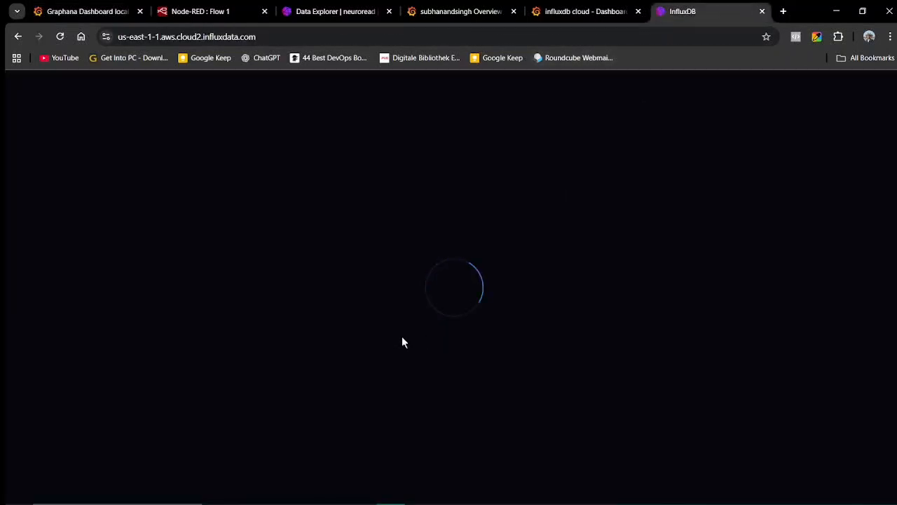
left_click(582, 10)
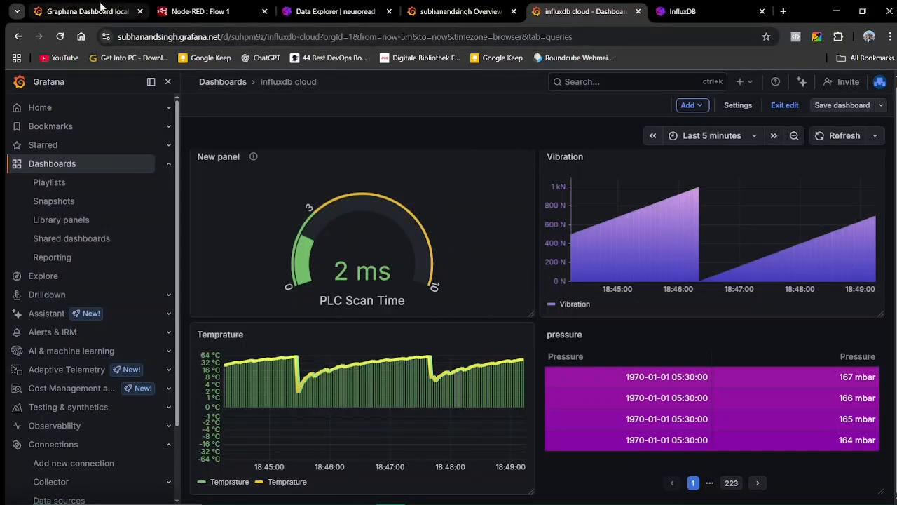
key("ctrl+l")
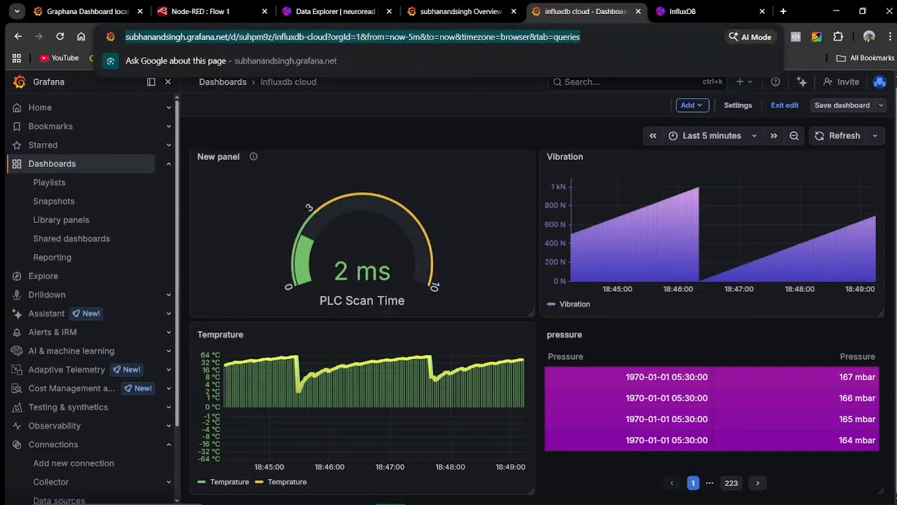
left_click(659, 37)
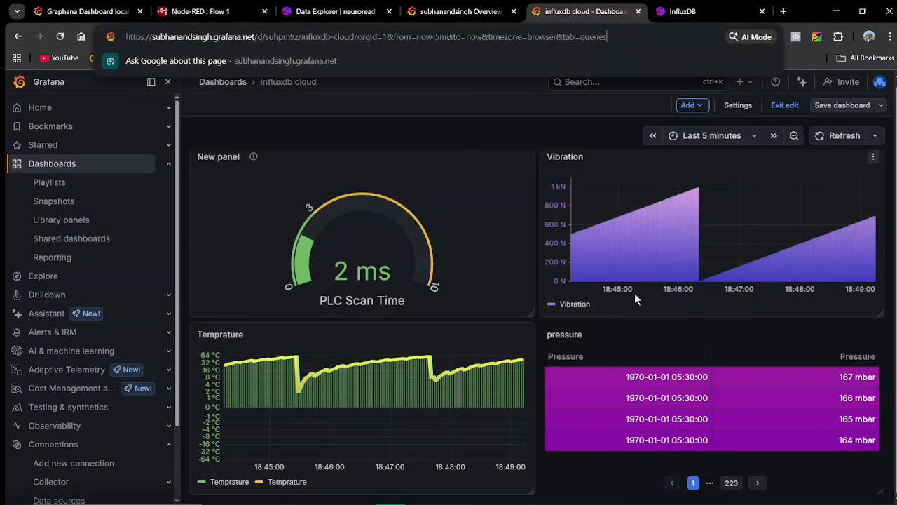
left_click(521, 257)
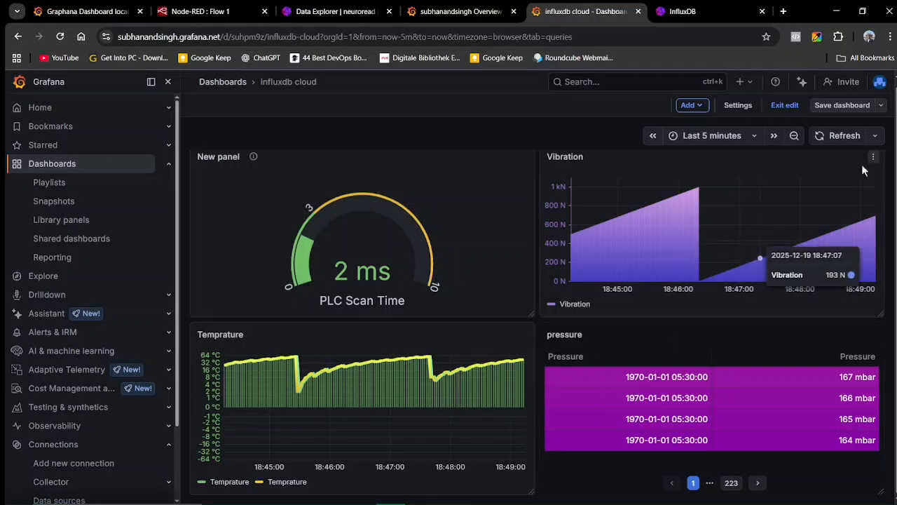
Look at the dashboard's save options and close them without saving.
left_click(880, 106)
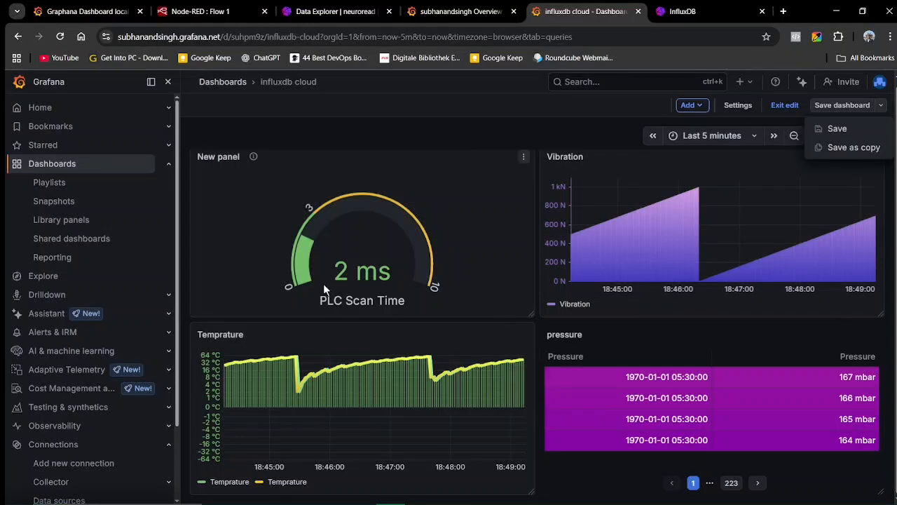
left_click(463, 203)
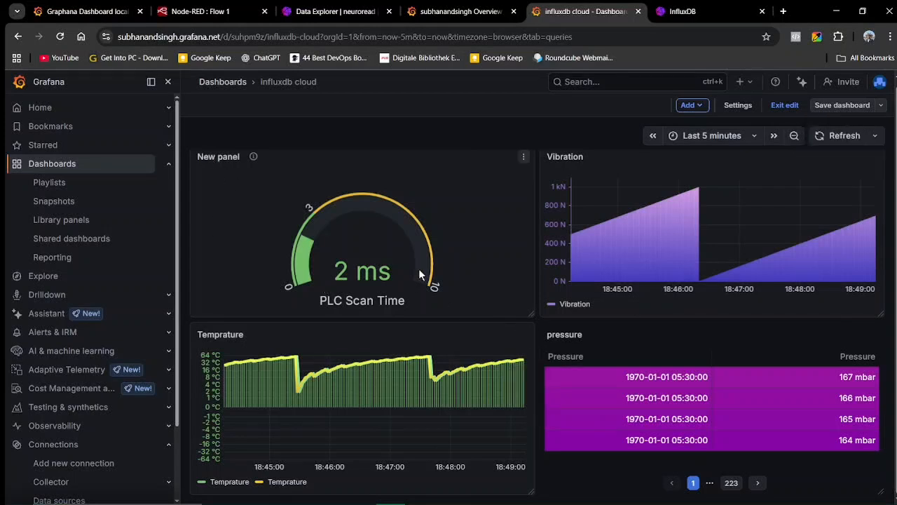
scroll(419, 274, "up", 1)
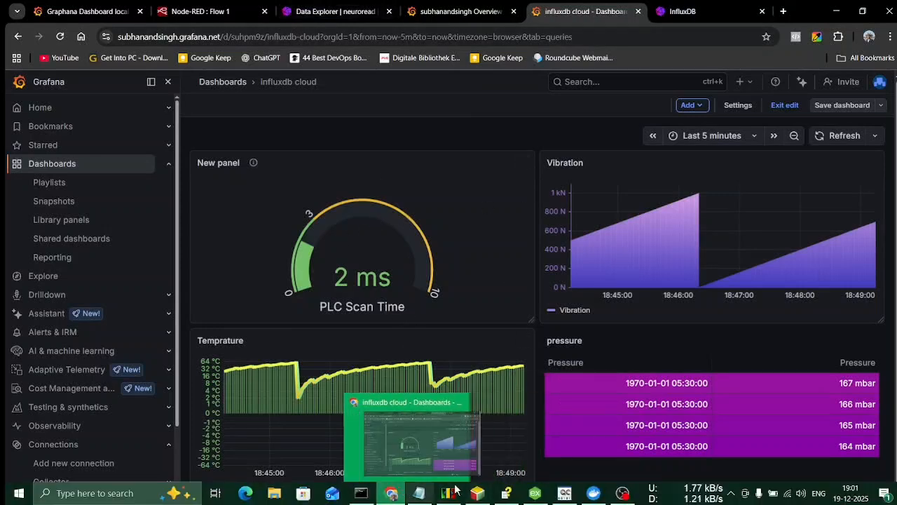
Put the Delta ISPSoft ladder program into online monitoring, compiling it first.
left_click(474, 496)
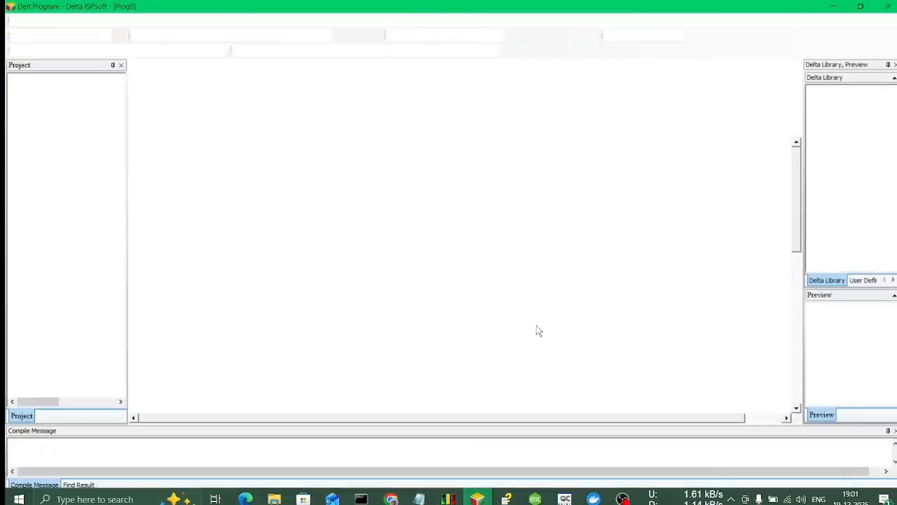
scroll(482, 345, "down", 8)
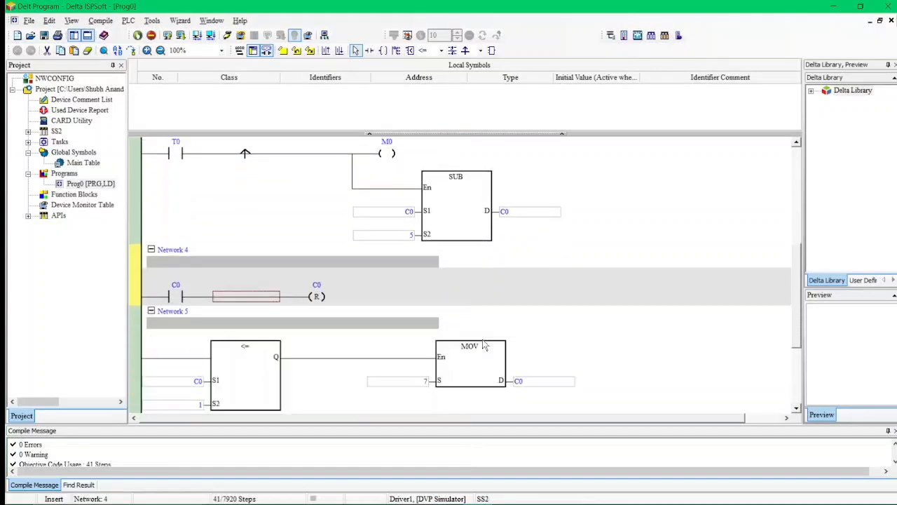
scroll(489, 384, "down", 5)
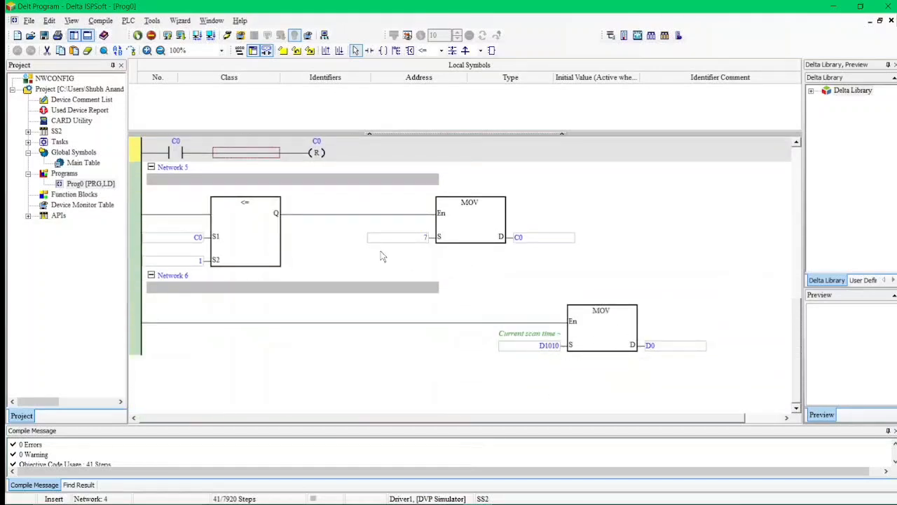
left_click(227, 37)
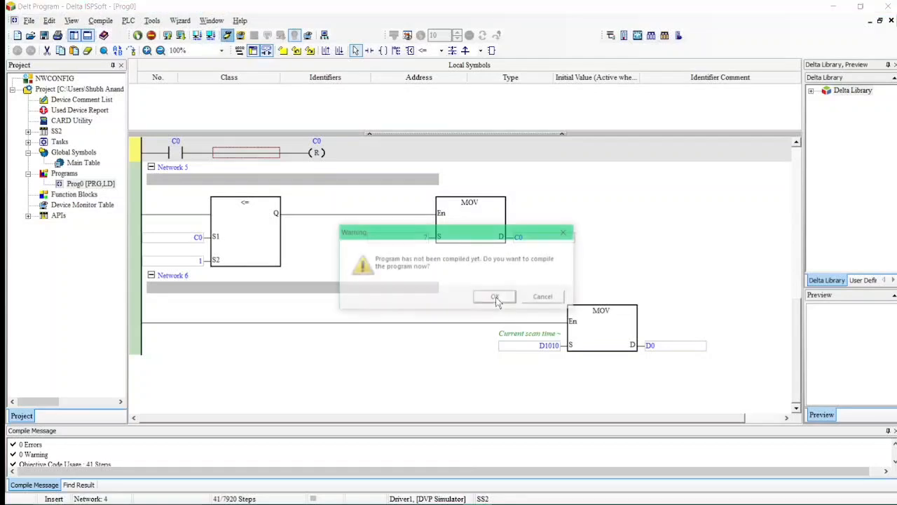
left_click(496, 297)
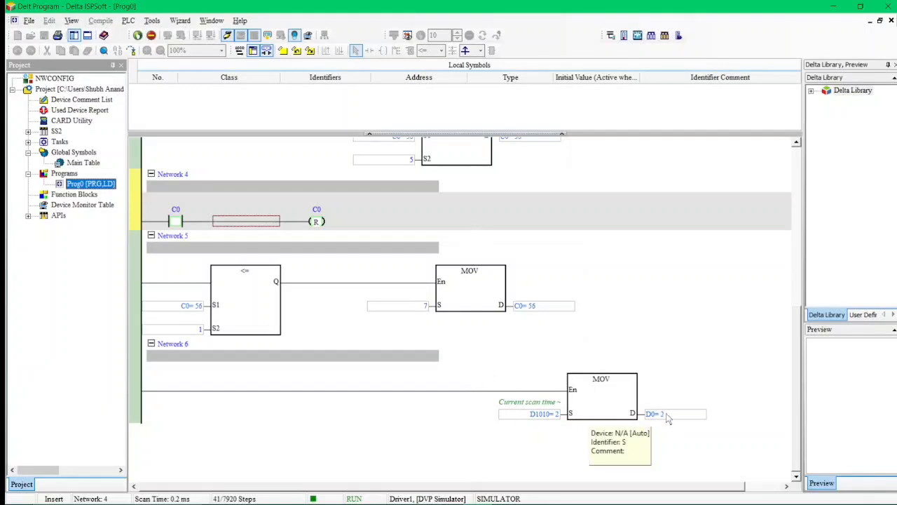
Review the live counter and timer values across ladder Networks 1–5.
scroll(475, 247, "up", 5)
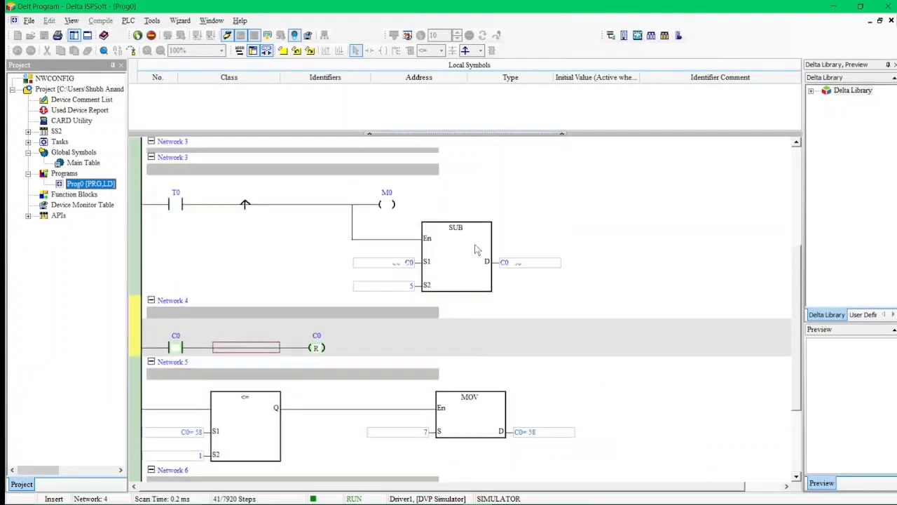
scroll(350, 361, "down", 3)
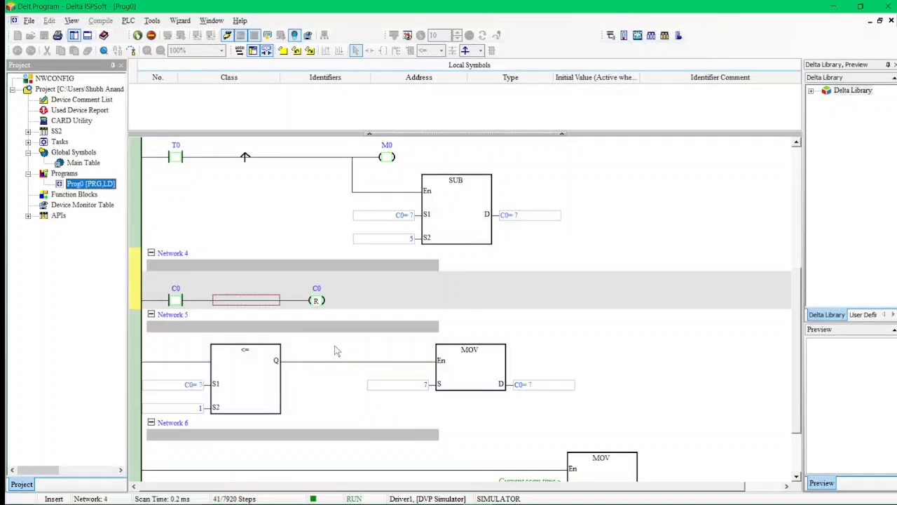
scroll(335, 351, "up", 5)
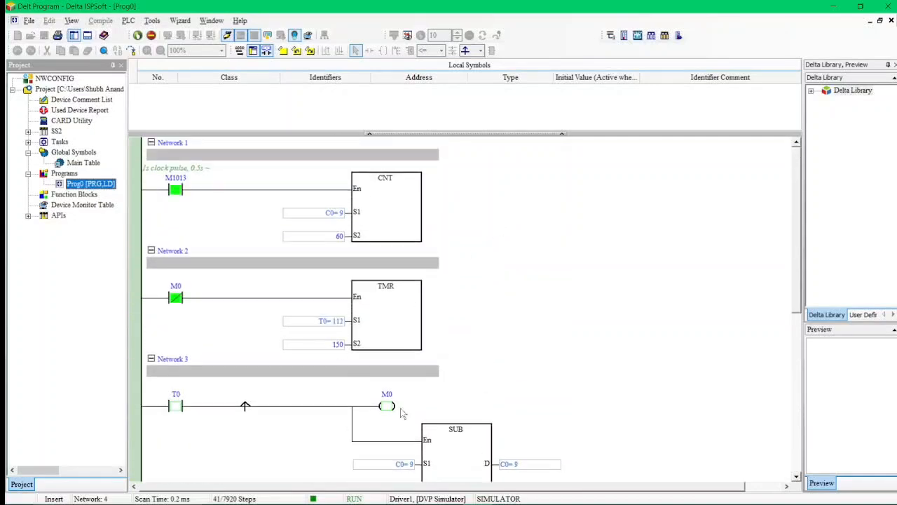
scroll(403, 412, "down", 3)
scroll(361, 309, "up", 3)
scroll(311, 412, "down", 4)
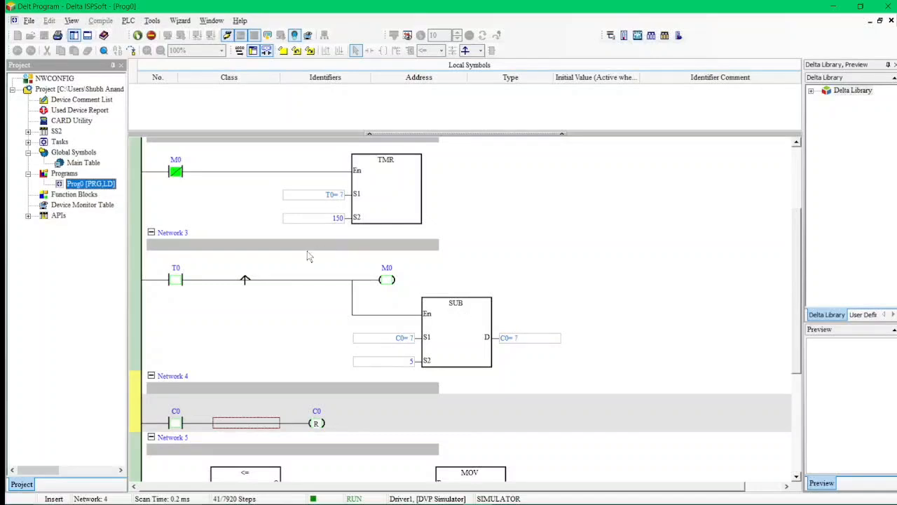
scroll(312, 383, "down", 3)
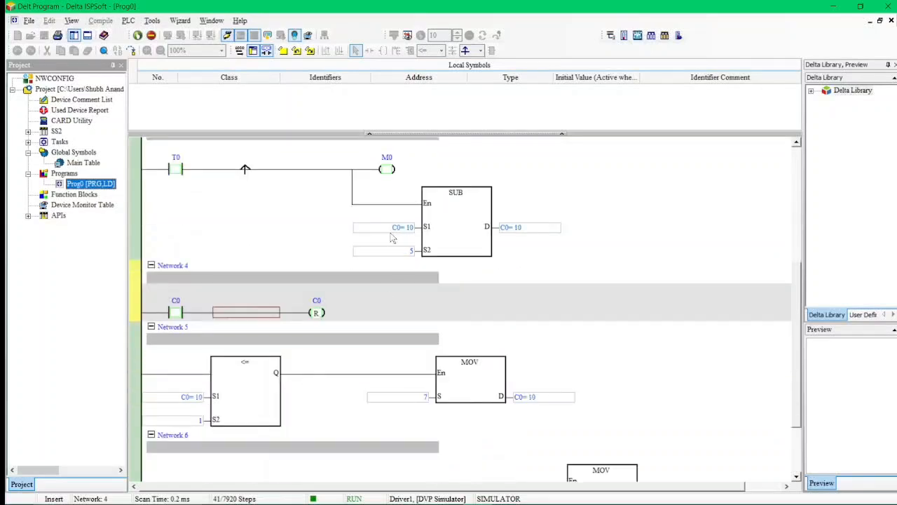
scroll(391, 236, "up", 5)
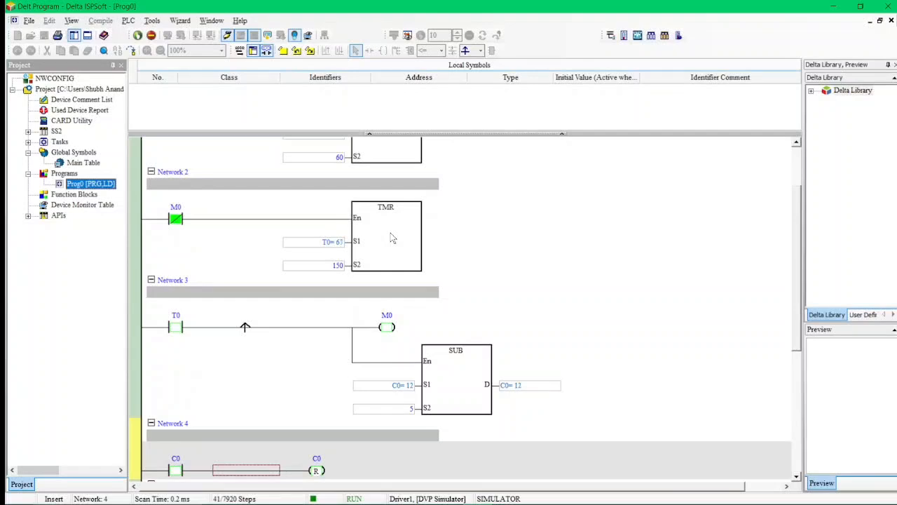
scroll(393, 238, "up", 2)
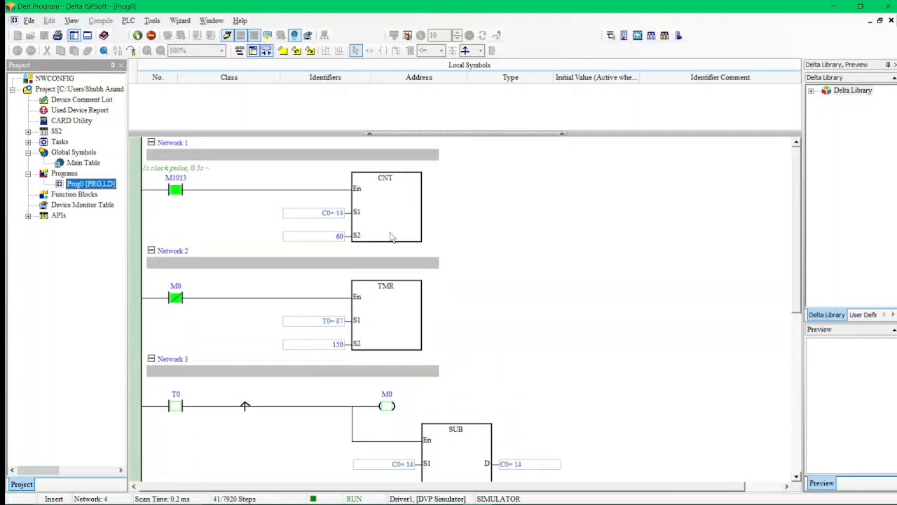
scroll(448, 365, "down", 3)
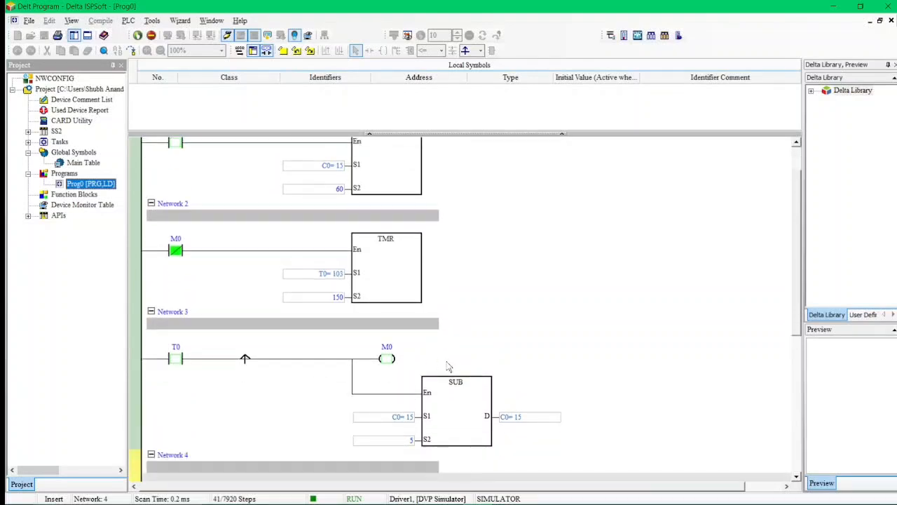
scroll(463, 365, "down", 1)
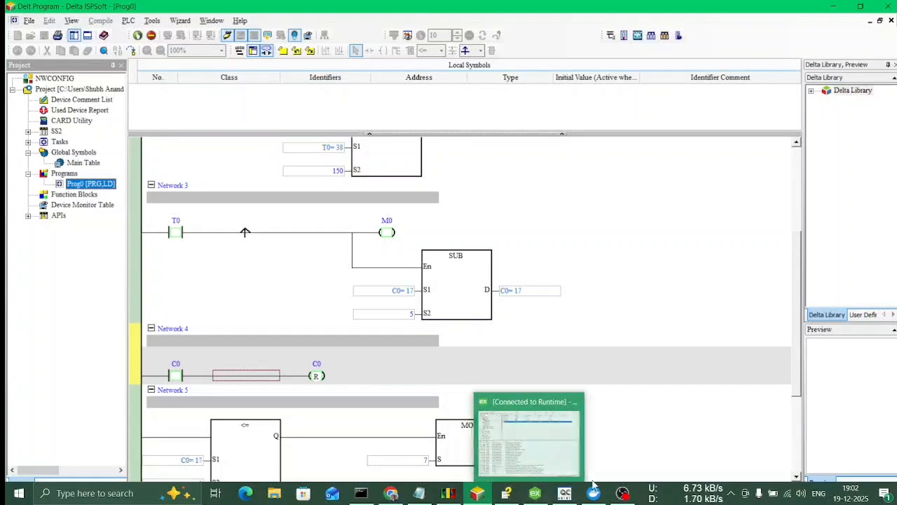
Bring the influxdb cloud Grafana dashboard back to the front.
mouse_move(456, 496)
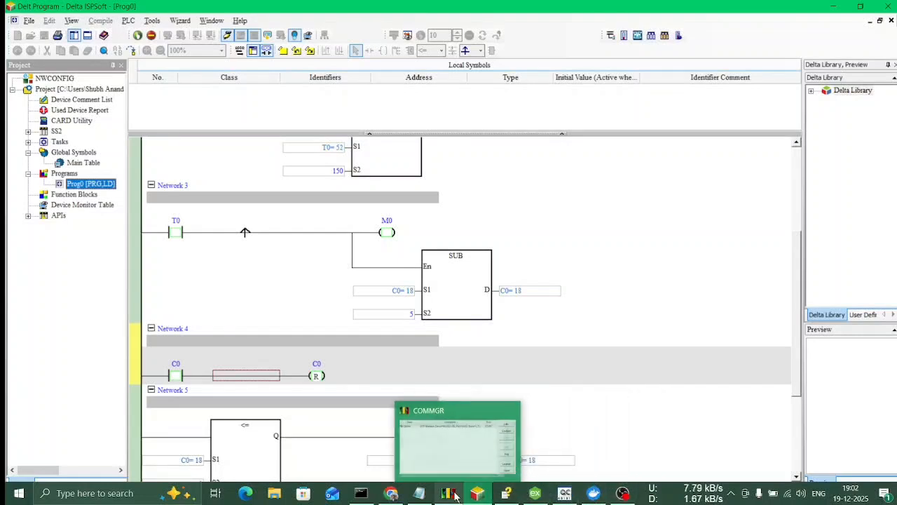
mouse_move(396, 496)
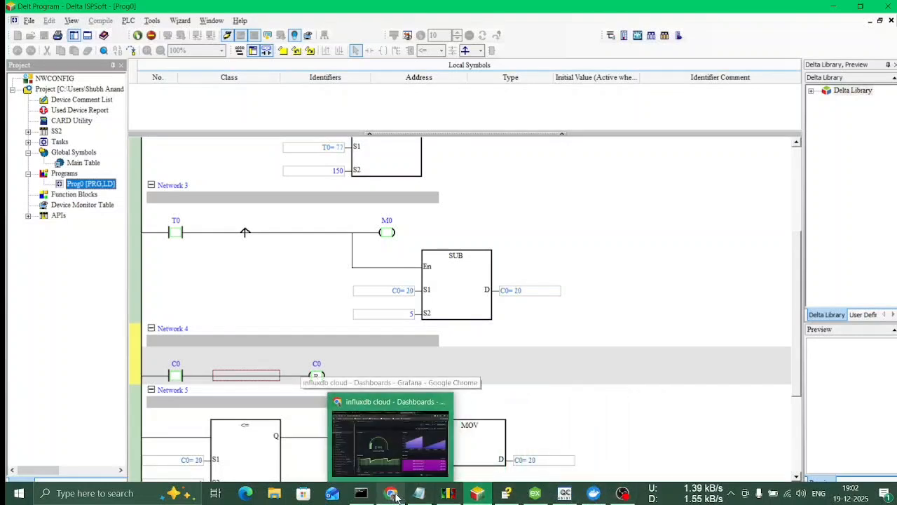
left_click(396, 497)
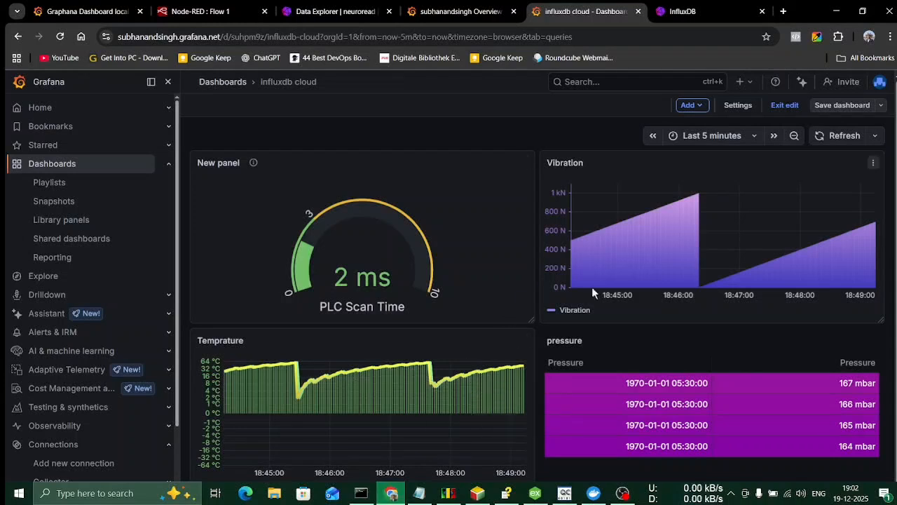
Refresh the influxdb cloud dashboard with fresh data, then return to the local Grafana dashboard.
left_click(839, 138)
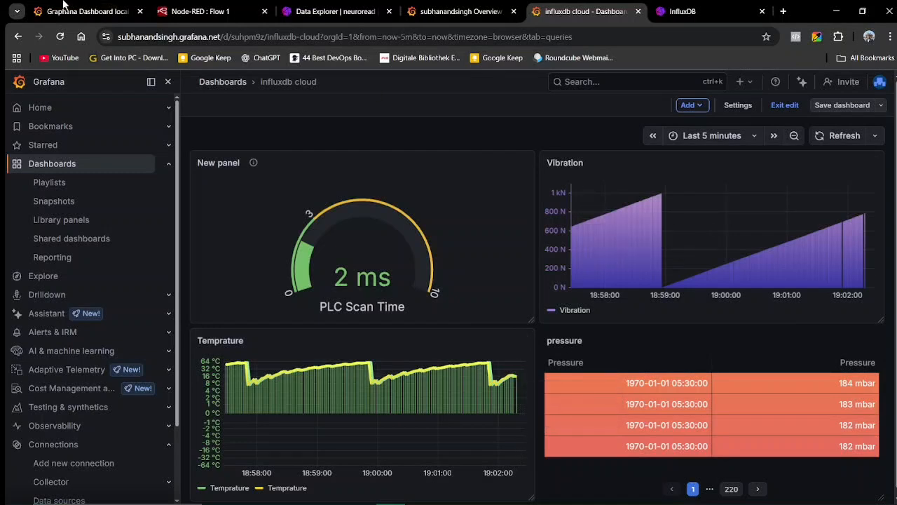
key("ctrl+1")
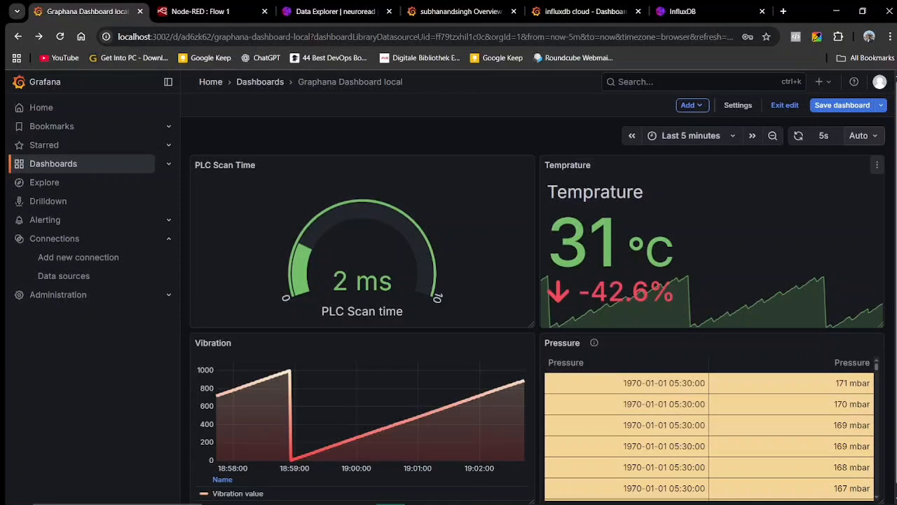
key("ctrl+Tab")
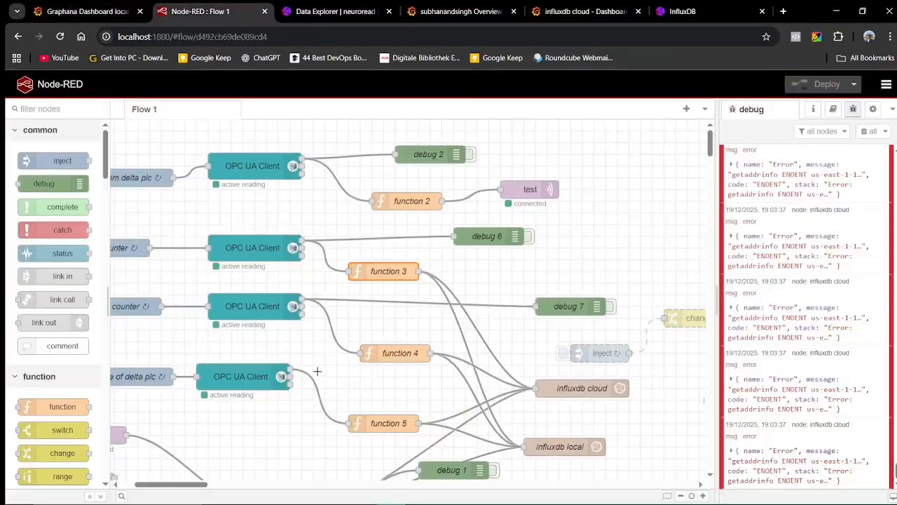
scroll(469, 316, "right", 2)
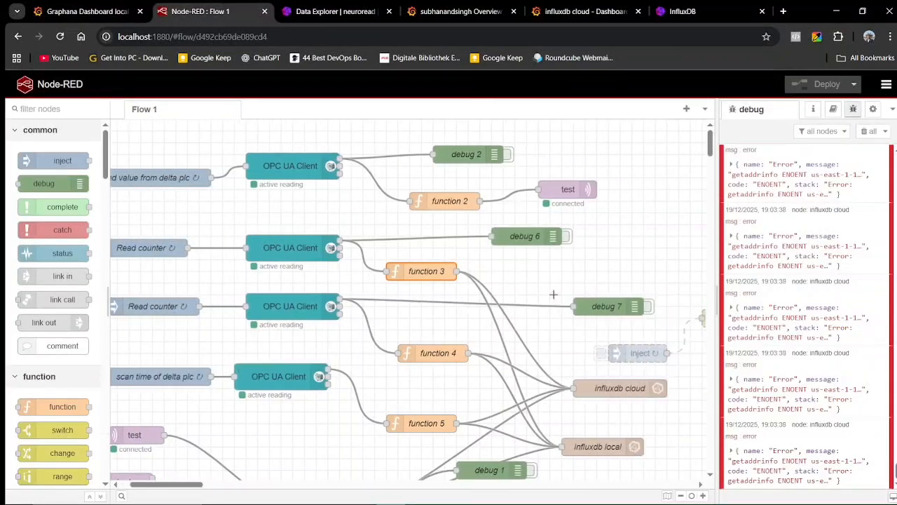
left_click(567, 191)
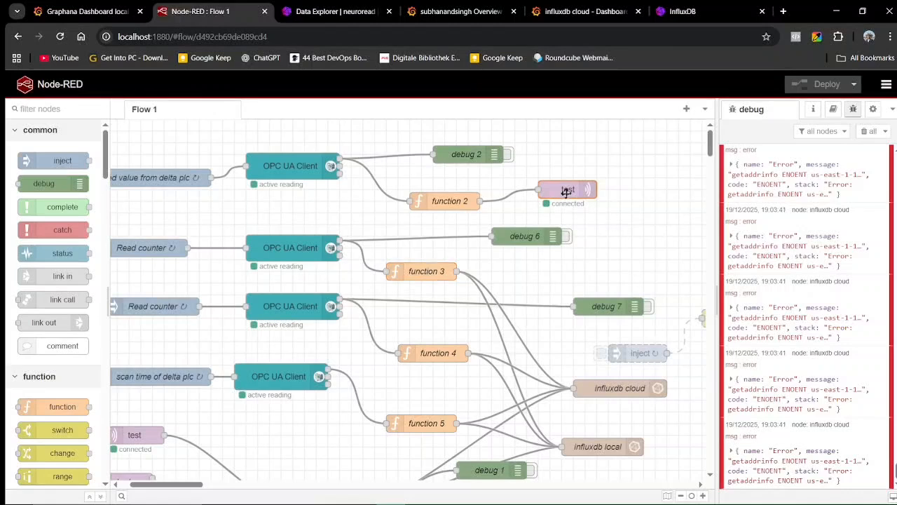
double_click(568, 195)
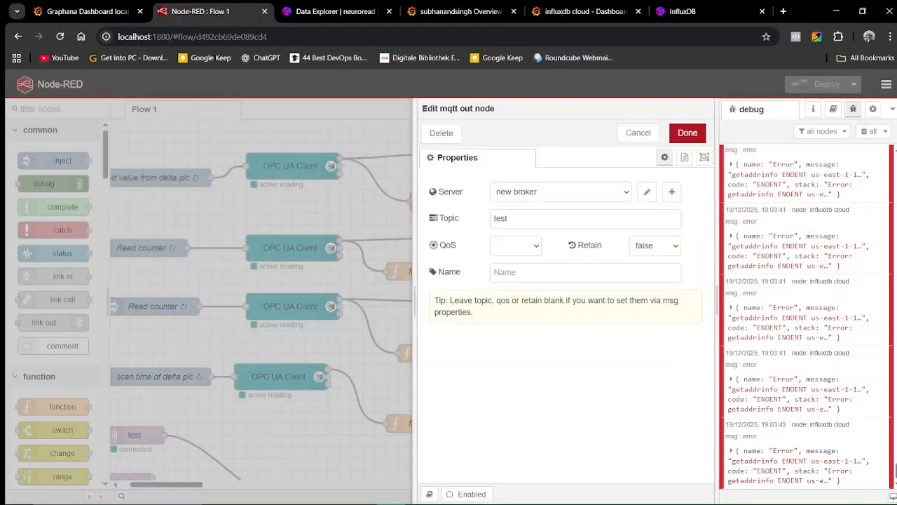
left_click(647, 193)
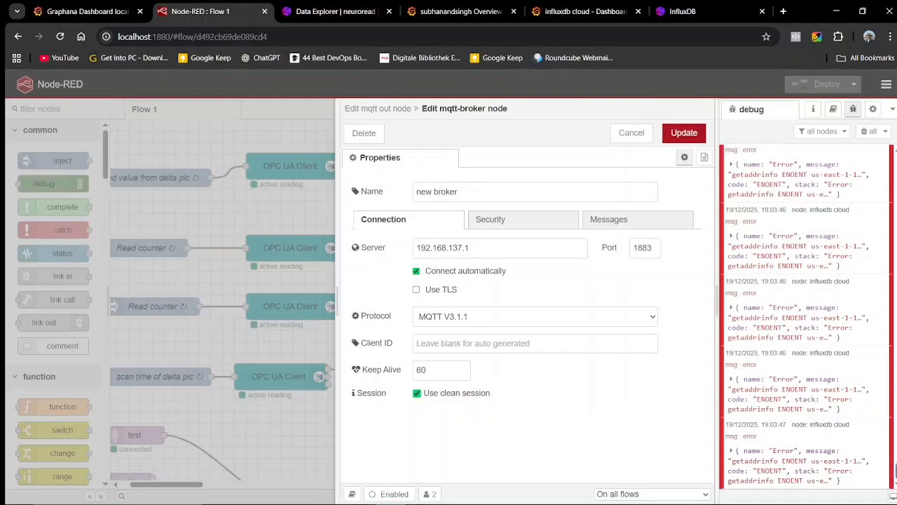
left_click_drag(469, 248, 407, 255)
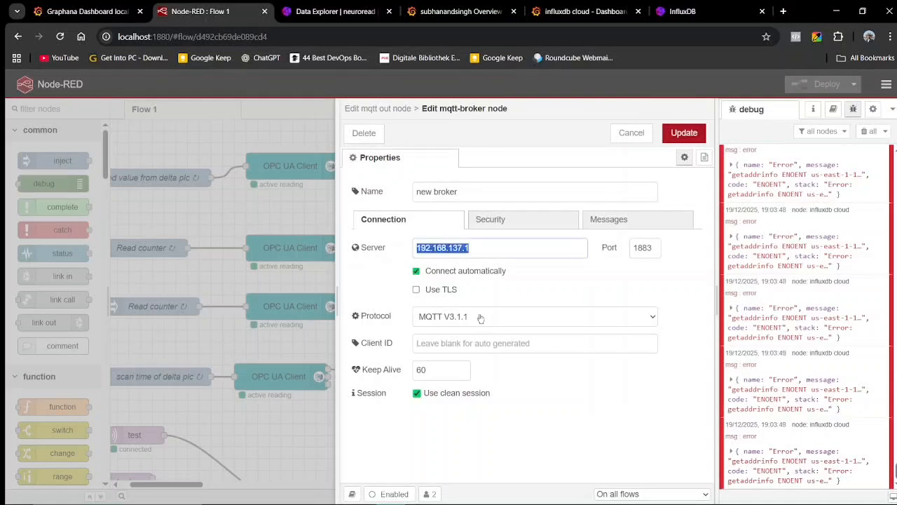
left_click(631, 132)
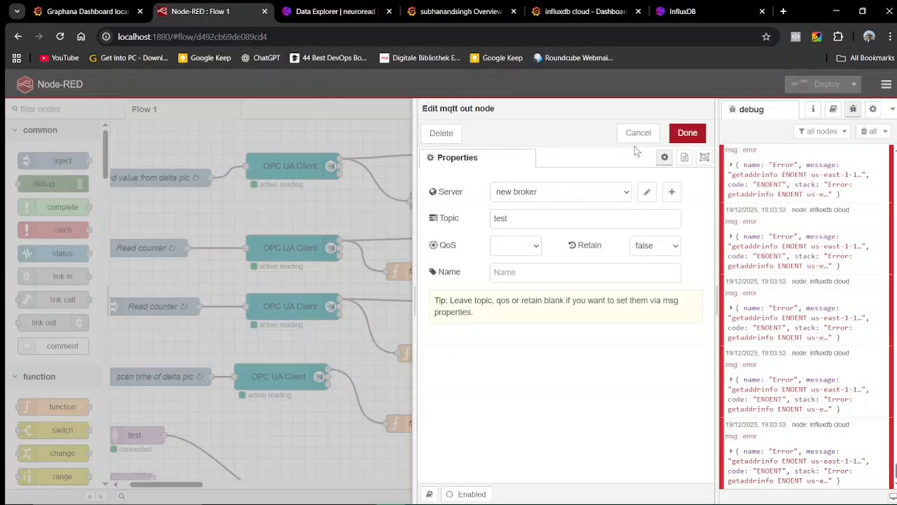
left_click(638, 133)
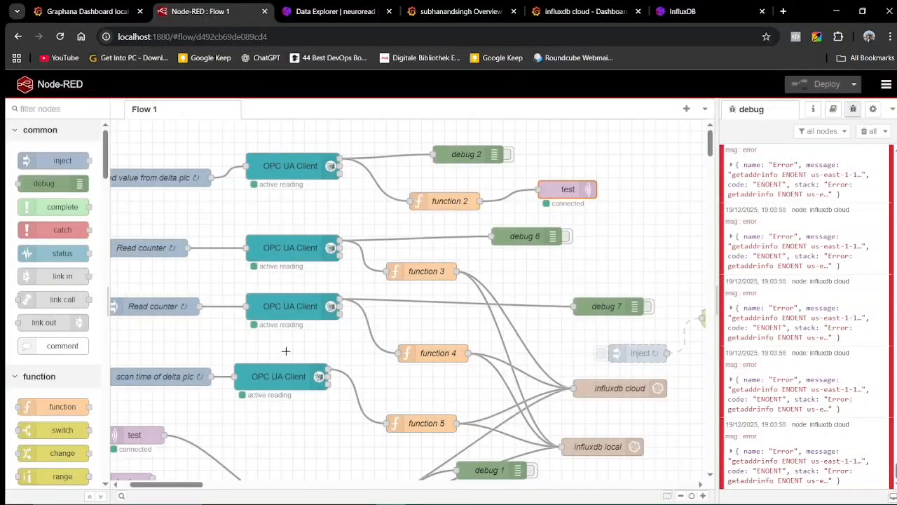
scroll(234, 431, "down", 2)
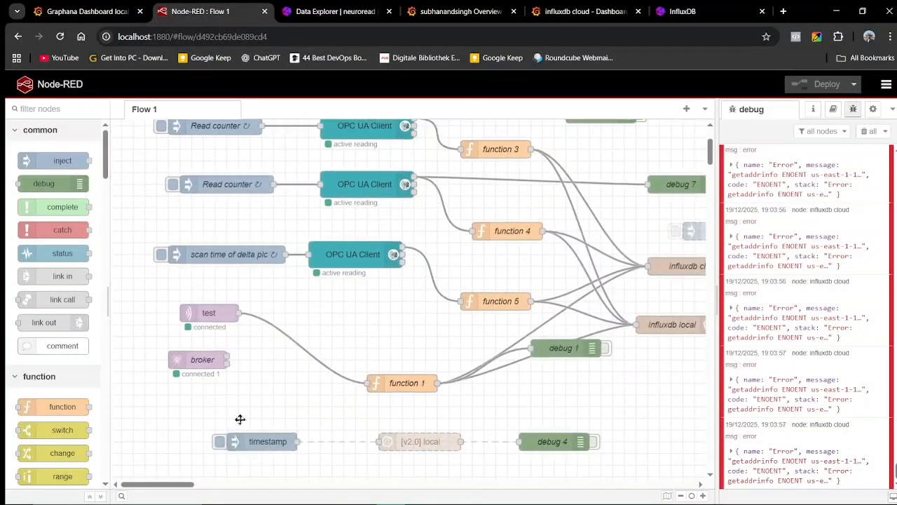
left_click(200, 360)
key("Return")
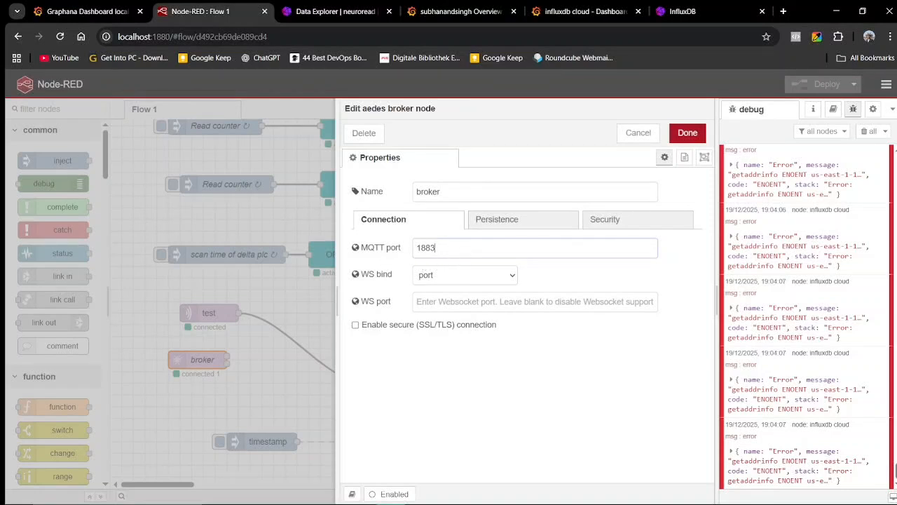
left_click(638, 133)
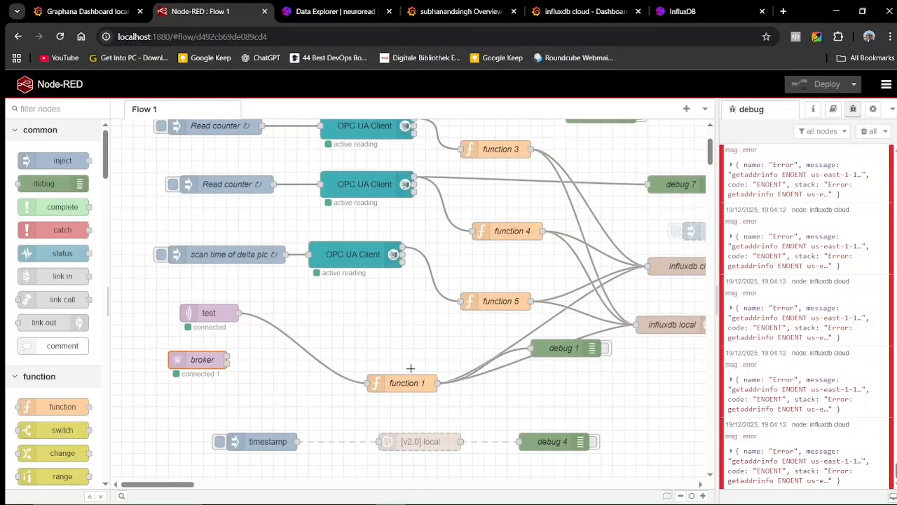
scroll(540, 279, "up", 3)
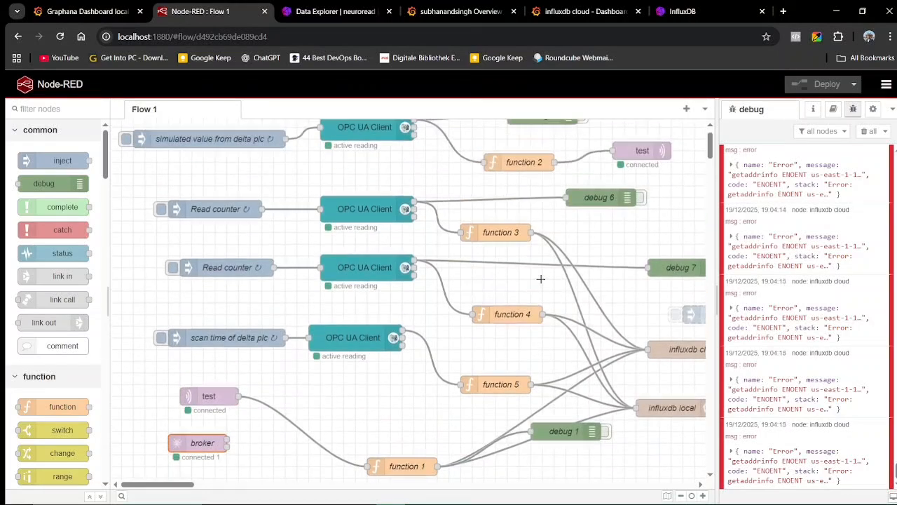
scroll(329, 293, "up", 1)
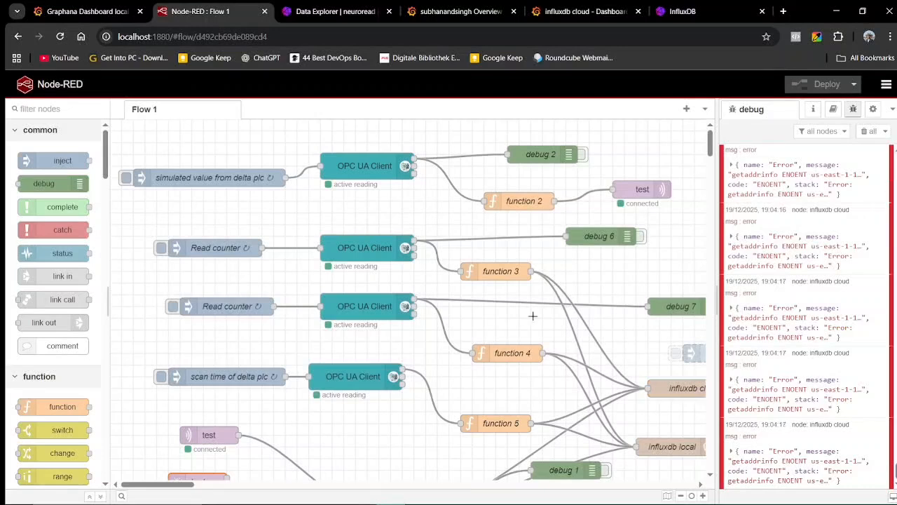